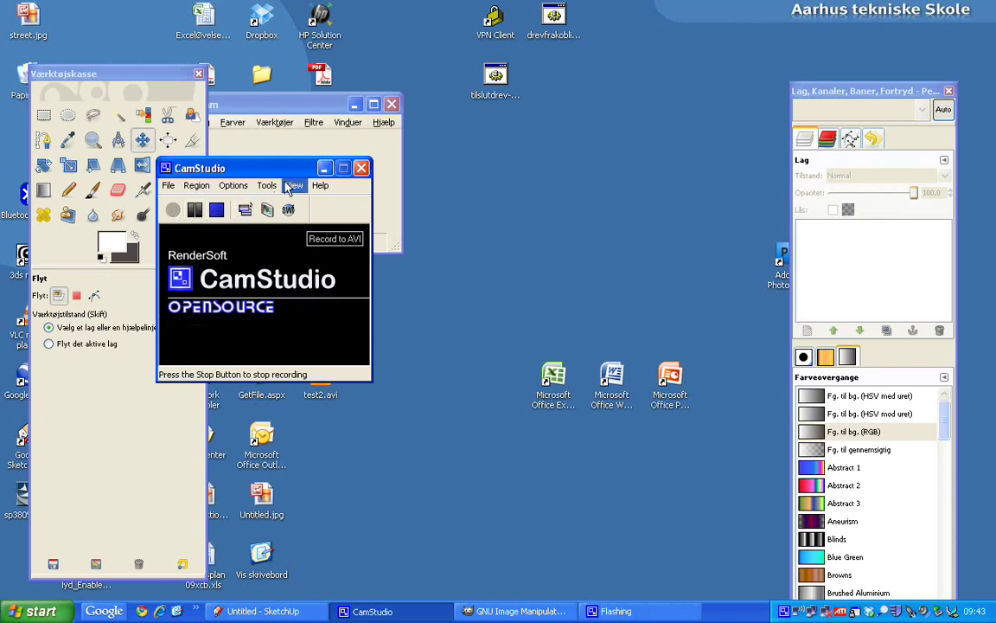
- Minimize the CamStudio recorder and move the GIMP main window up and right
click(324, 168)
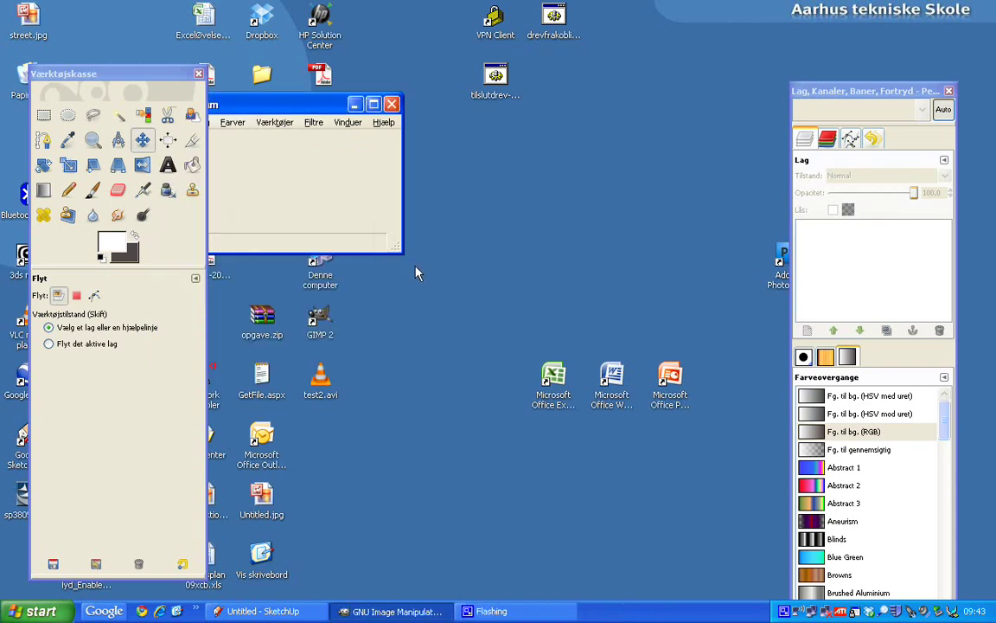
drag(301, 105, 536, 89)
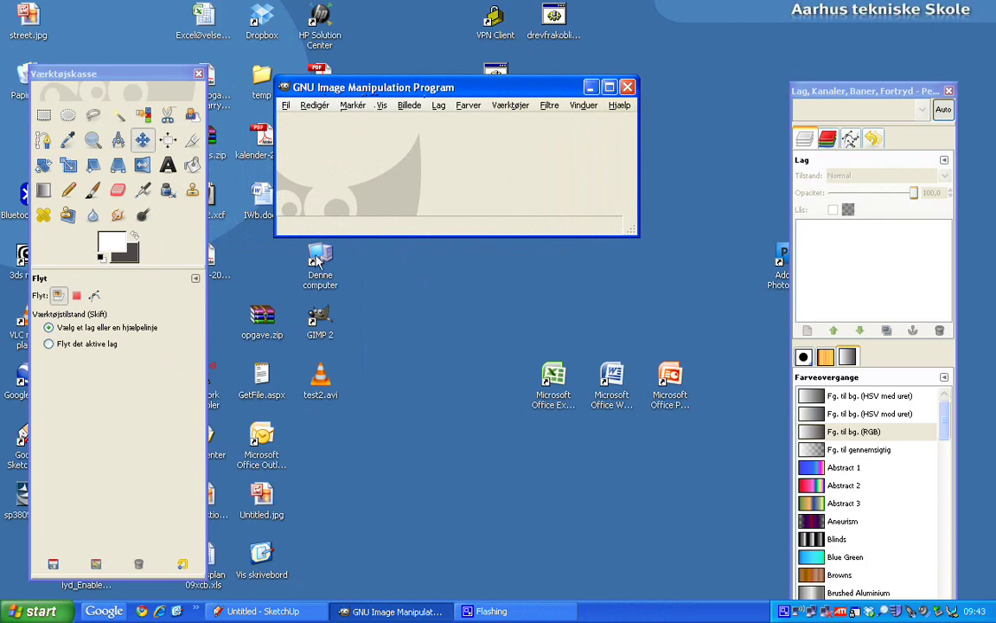
- Bring SketchUp forward, then zoom and pan so the box shifts up-right
click(259, 611)
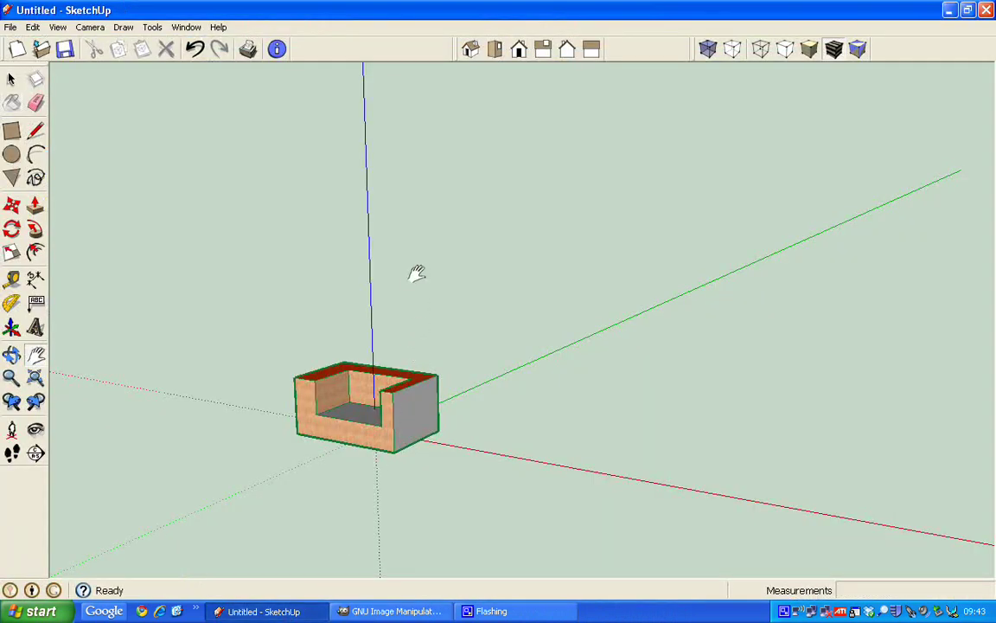
scroll(406, 285, down, 1)
scroll(396, 313, up, 2)
scroll(397, 315, up, 1)
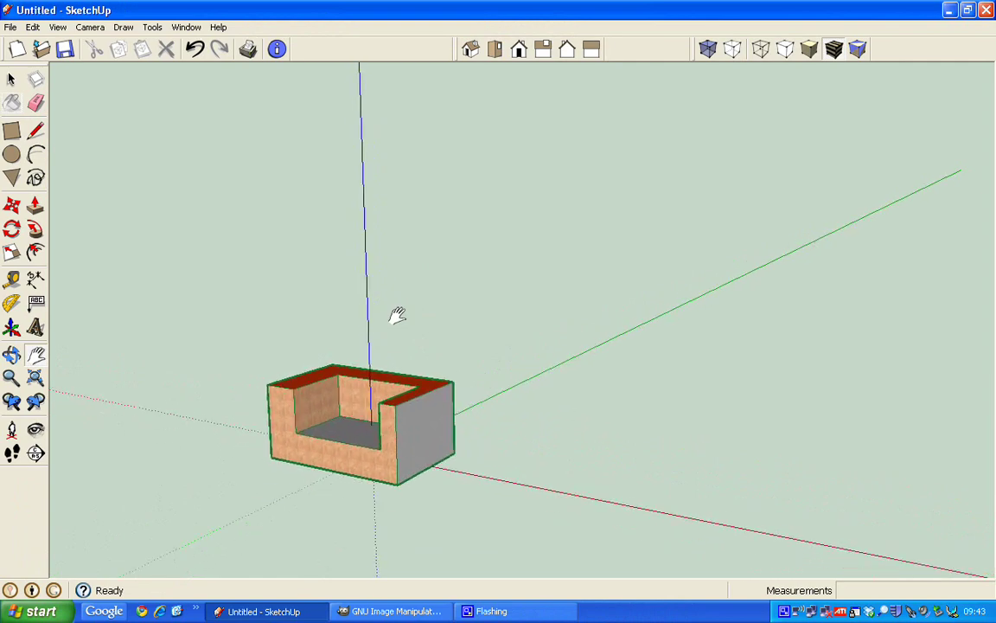
click(35, 355)
mouse_move(286, 362)
mouse_down()
mouse_move(356, 330)
mouse_move(533, 278)
mouse_move(289, 329)
mouse_move(218, 360)
mouse_move(498, 308)
mouse_move(267, 344)
mouse_move(252, 284)
mouse_move(285, 330)
mouse_move(249, 361)
mouse_move(280, 309)
mouse_up()
scroll(280, 309, down, 1)
scroll(281, 316, down, 2)
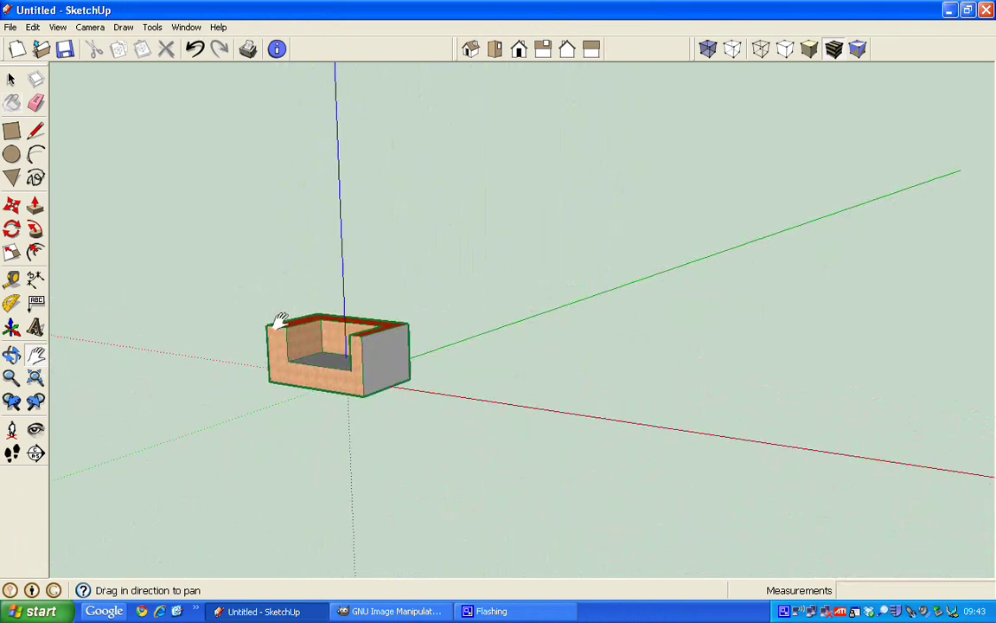
- Orbit to view the box from higher up and pan it to the view centre
click(11, 355)
mouse_move(153, 335)
mouse_down()
mouse_move(300, 375)
mouse_move(262, 276)
mouse_move(147, 307)
mouse_move(101, 347)
mouse_move(115, 333)
mouse_move(167, 336)
mouse_move(147, 320)
mouse_move(160, 303)
mouse_move(167, 312)
mouse_up()
drag(91, 354, 75, 352)
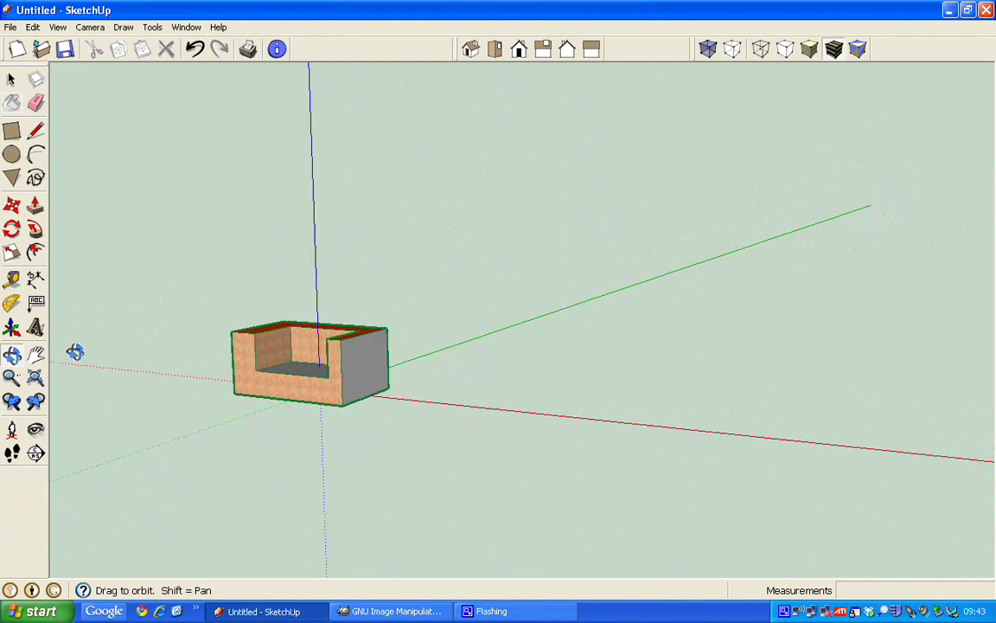
scroll(74, 352, down, 1)
scroll(75, 352, down, 1)
click(36, 355)
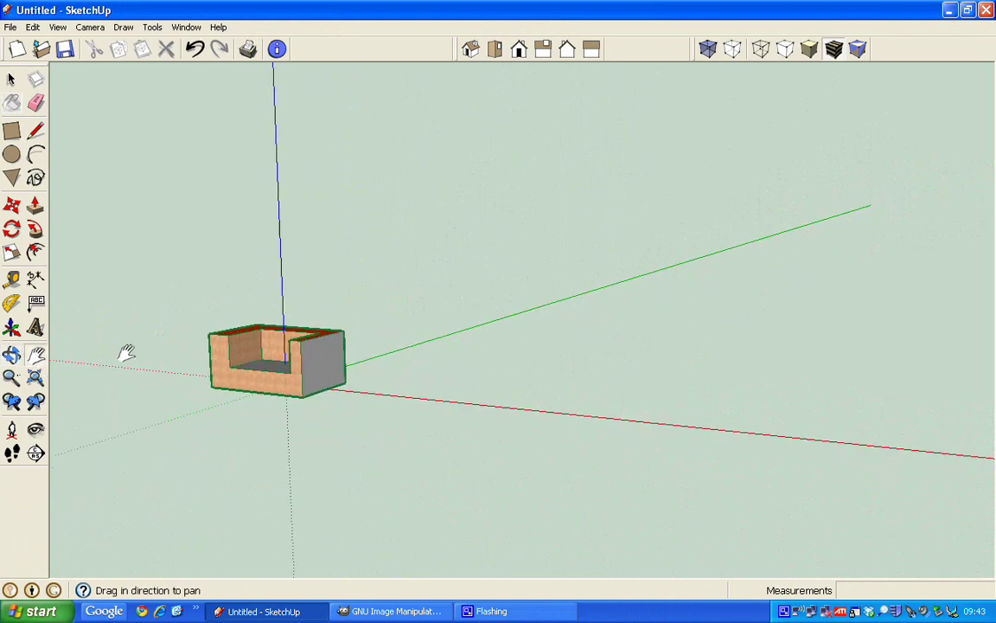
mouse_move(177, 348)
mouse_down()
mouse_move(304, 349)
mouse_move(347, 363)
mouse_up()
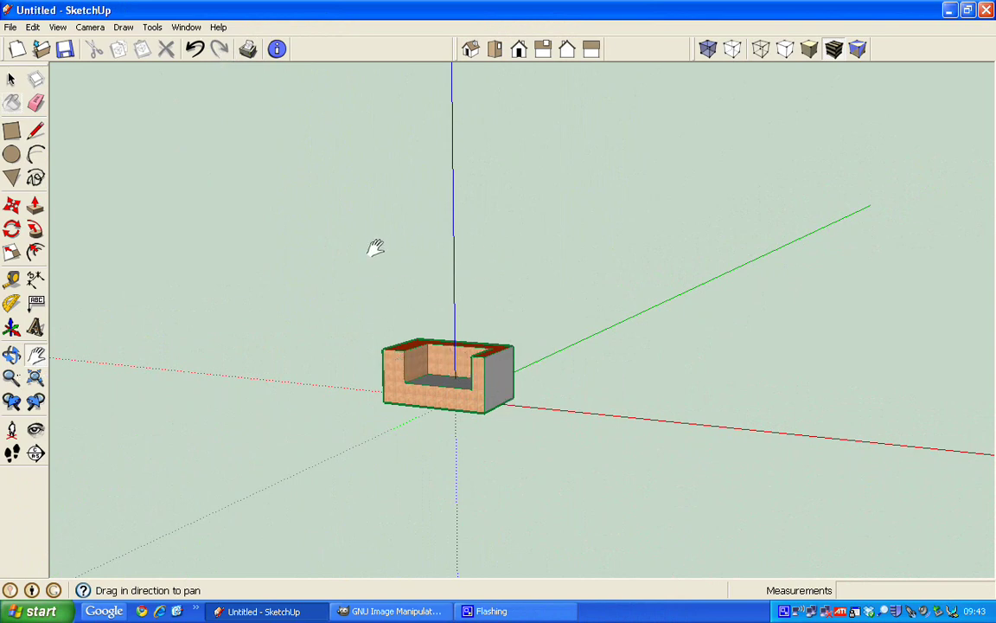
click(186, 27)
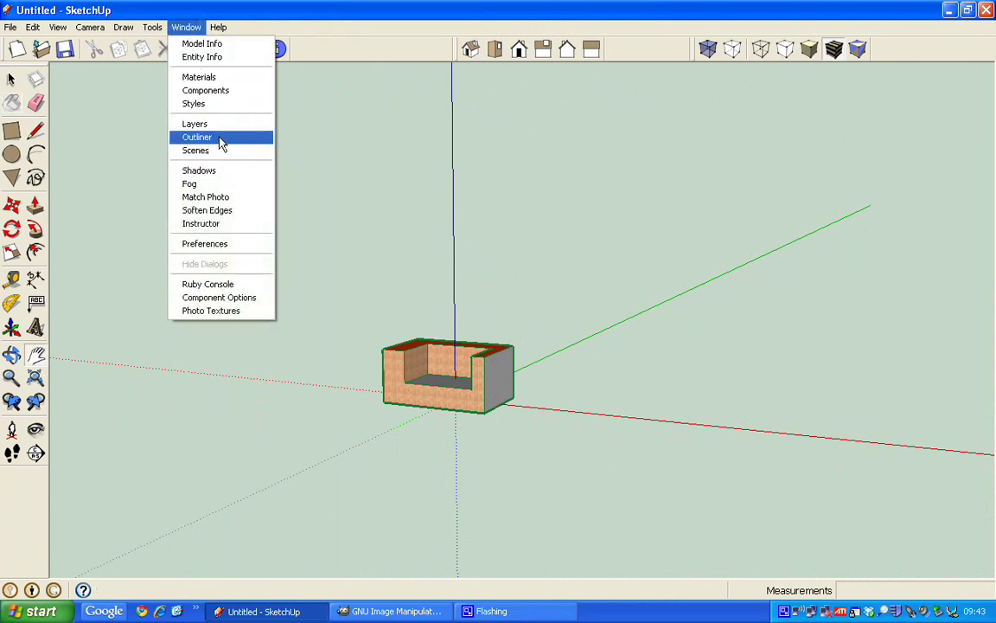
click(210, 103)
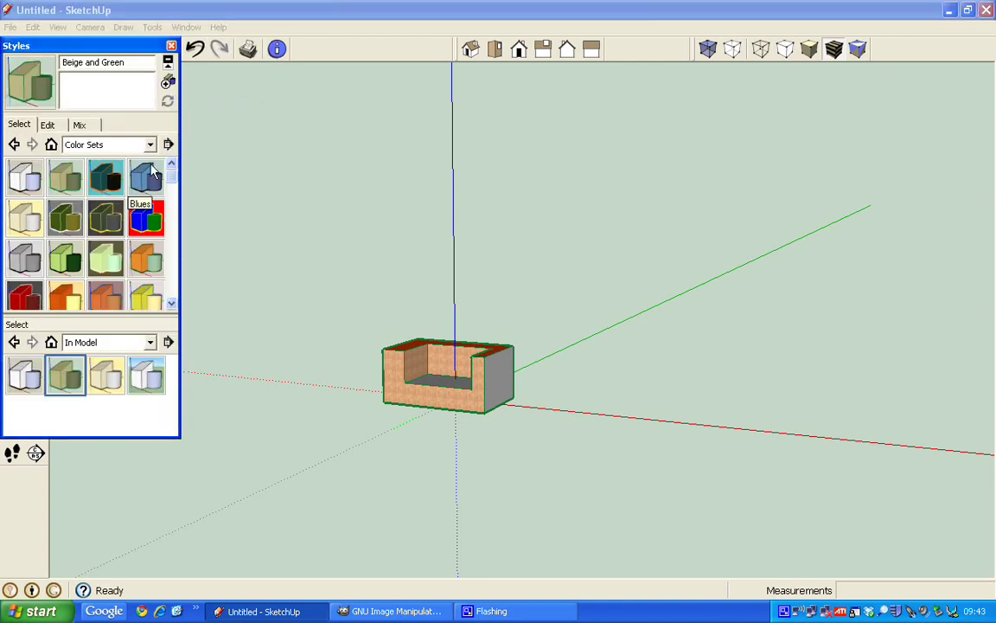
click(105, 181)
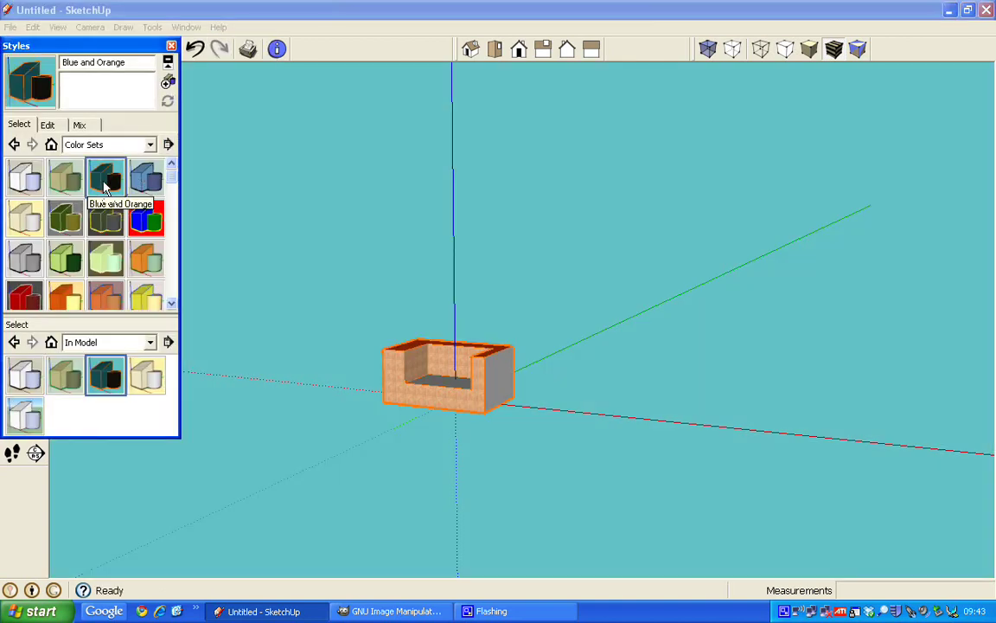
click(118, 229)
click(145, 178)
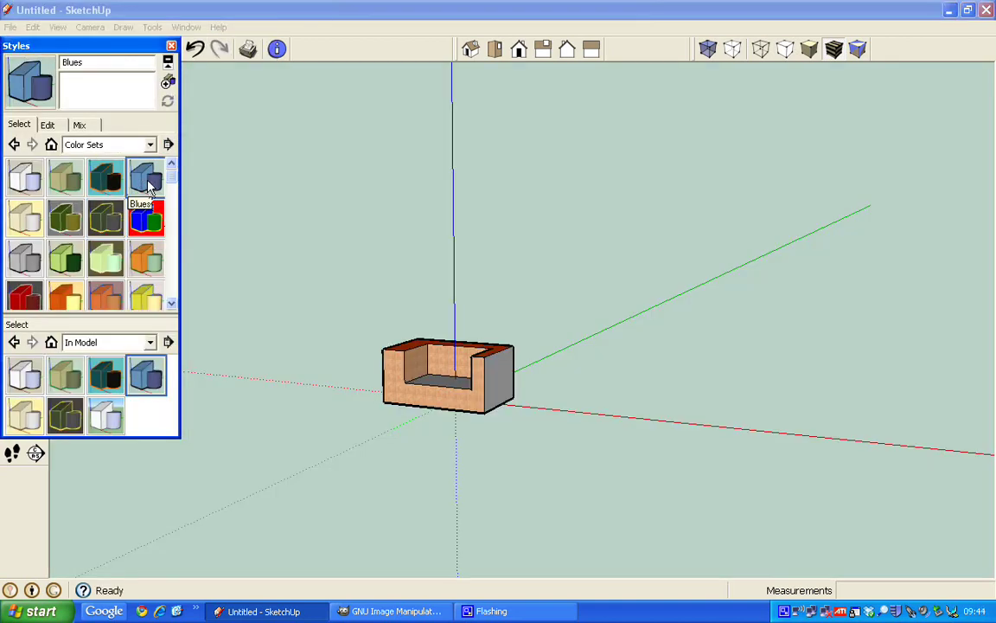
click(76, 185)
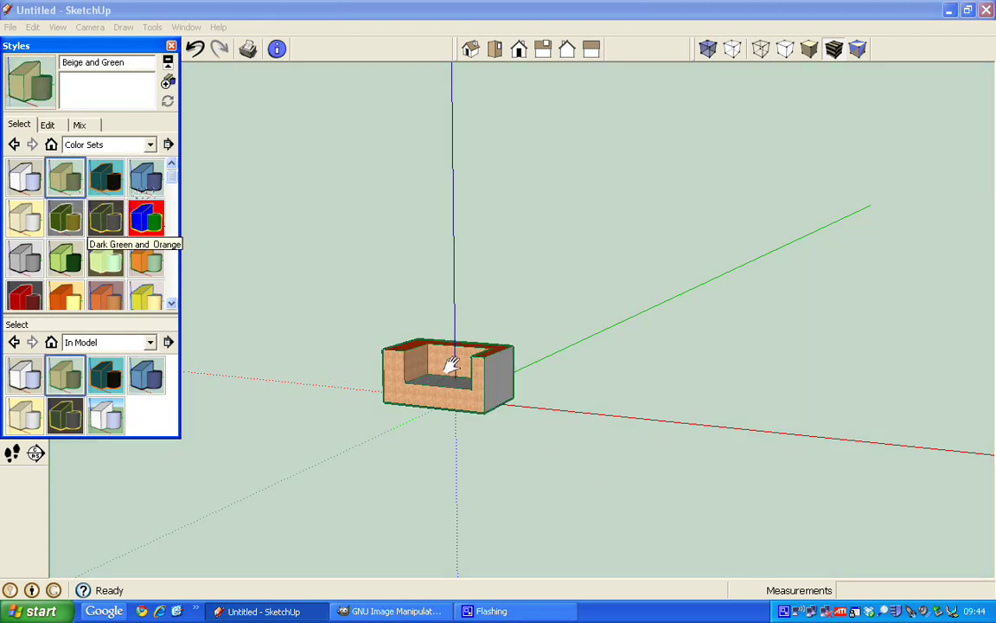
- Close the styles panel and export a 2D Graphic named 'stol' as JPEG Image
click(171, 45)
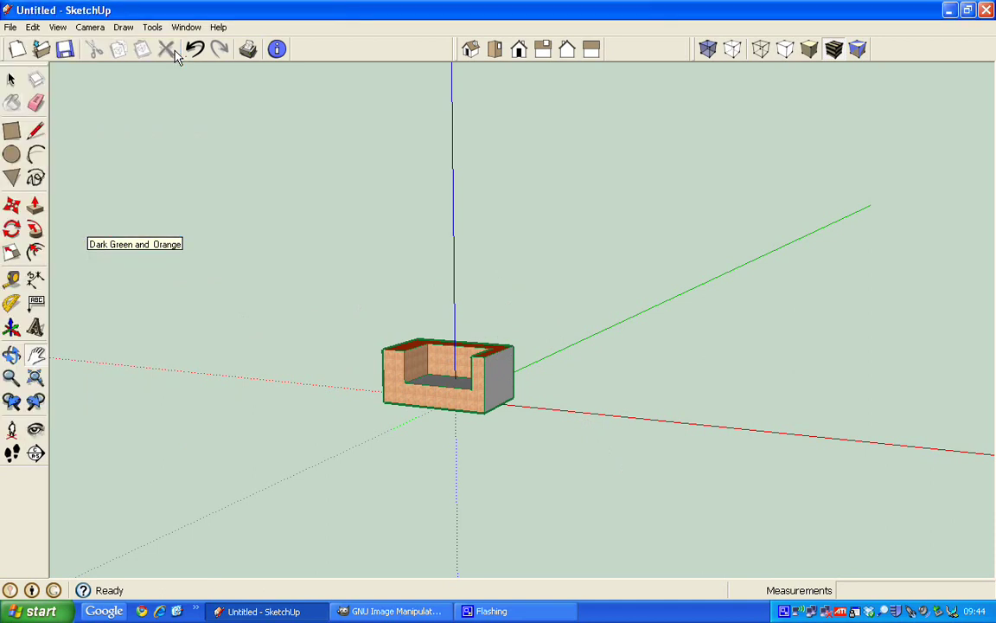
click(10, 27)
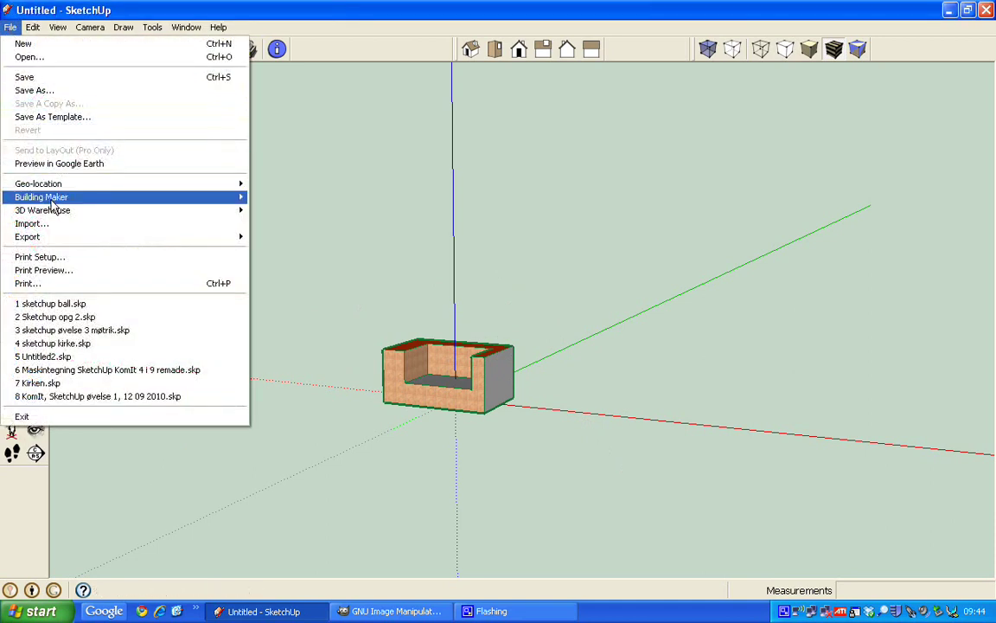
mouse_move(121, 237)
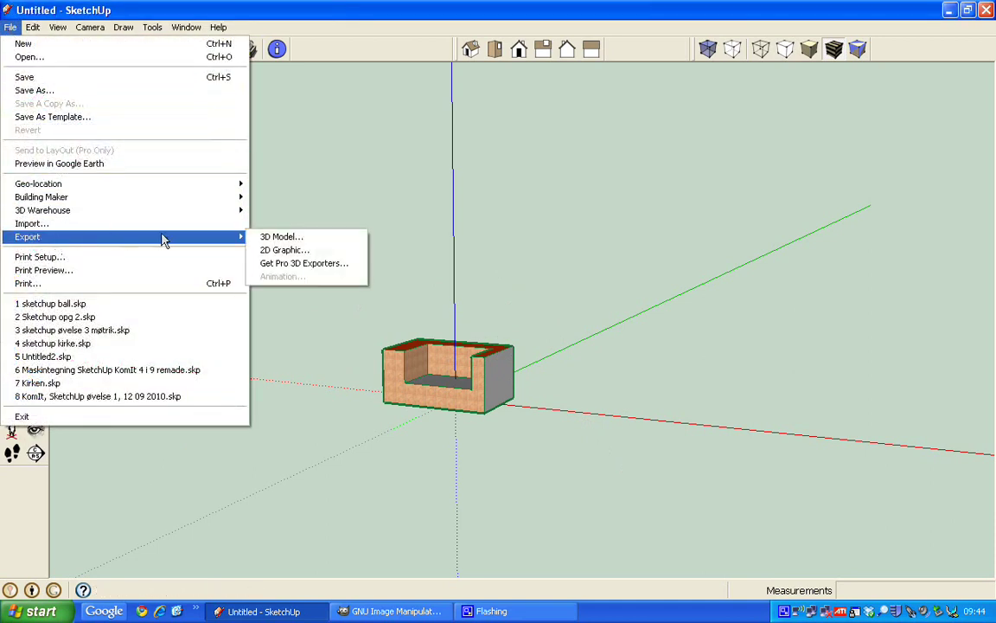
click(302, 253)
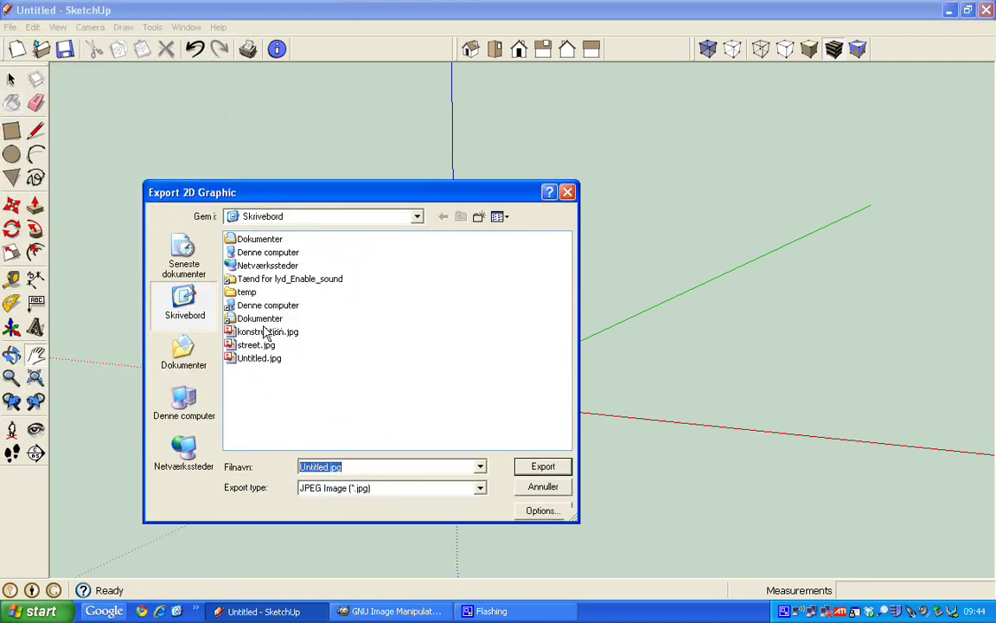
text(s)
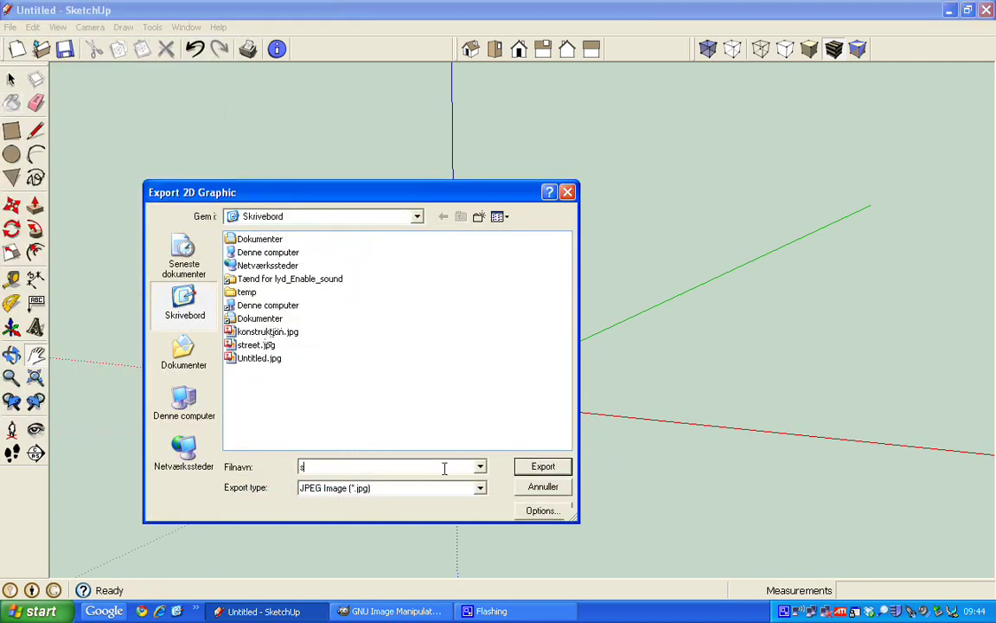
text(tol)
click(476, 493)
click(460, 517)
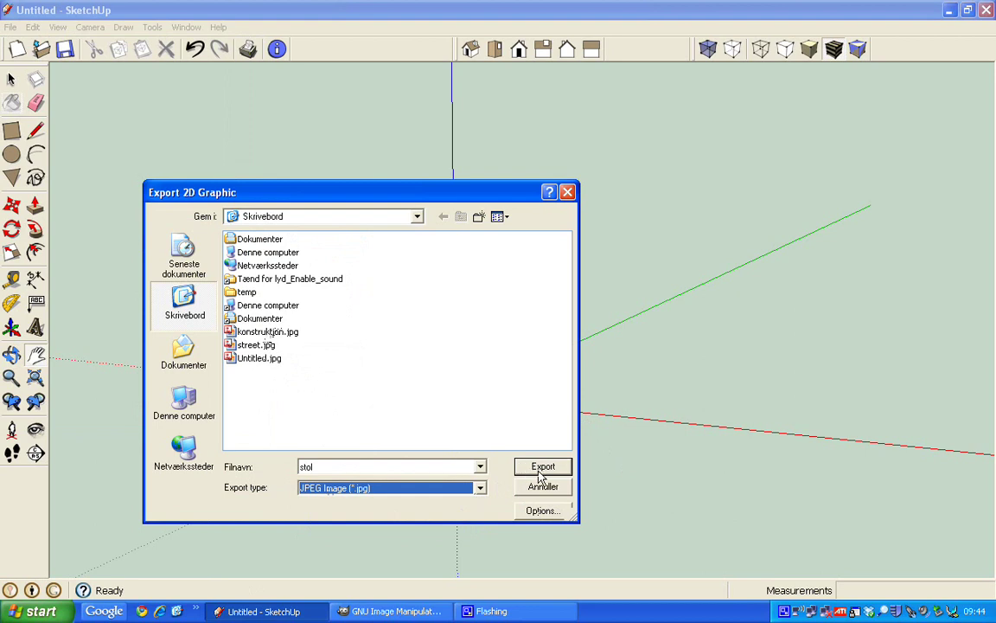
click(541, 469)
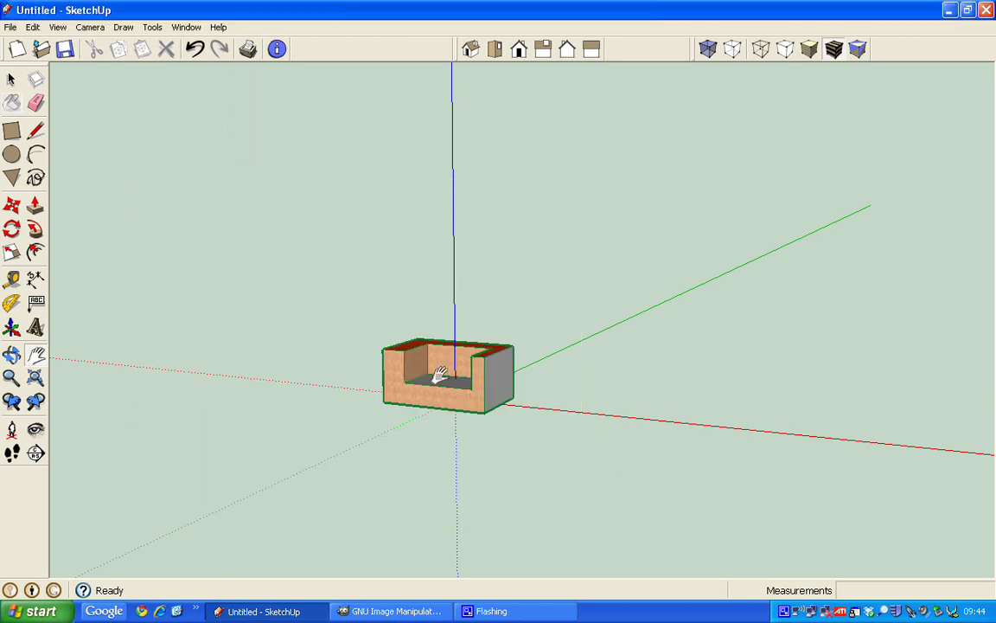
- Switch to GIMP, open street.jpg and maximize its image window
click(397, 611)
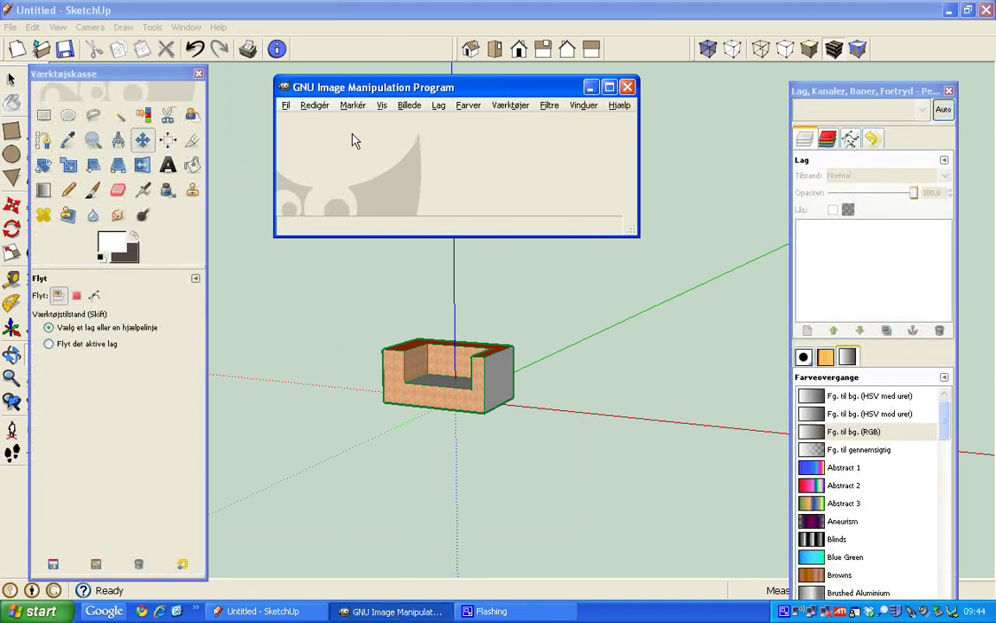
click(288, 106)
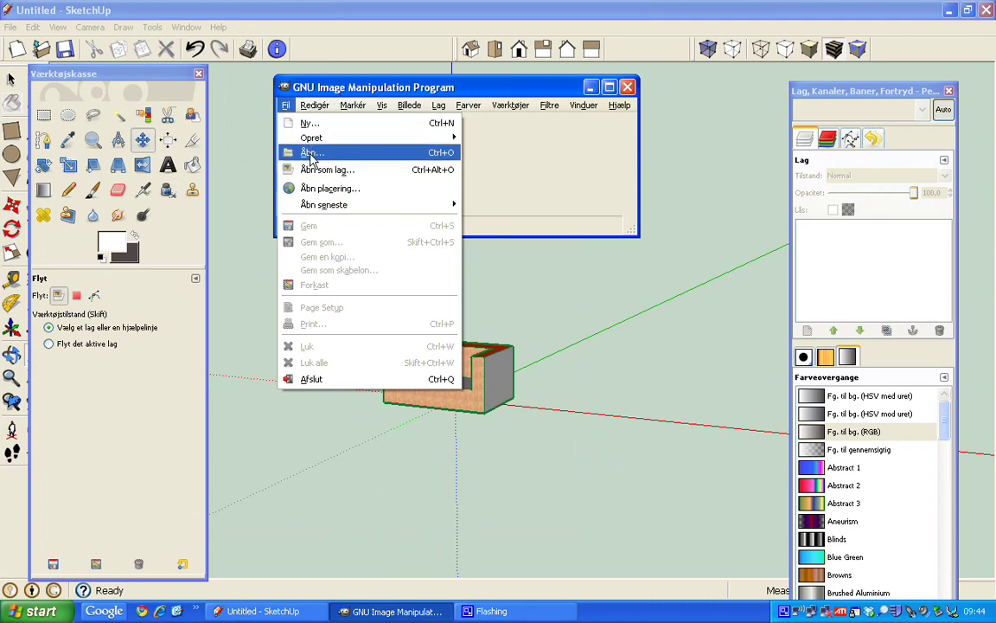
click(311, 155)
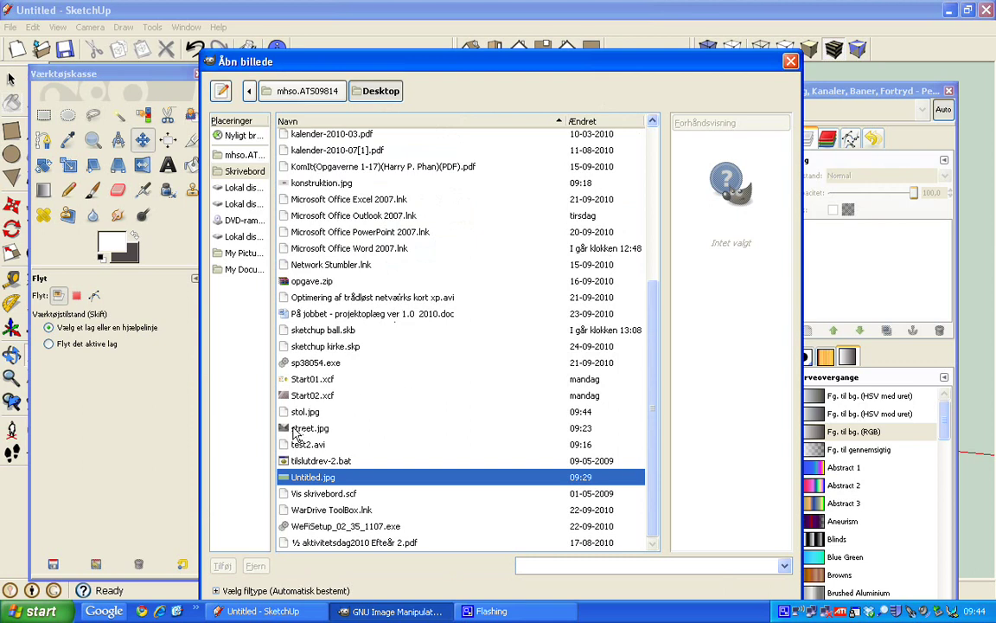
click(294, 430)
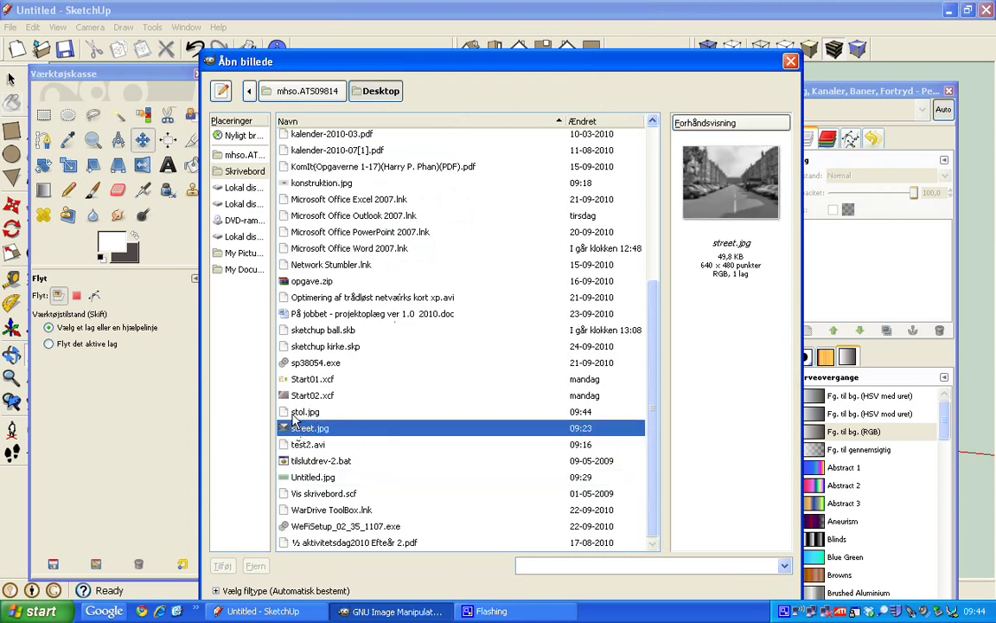
double_click(289, 430)
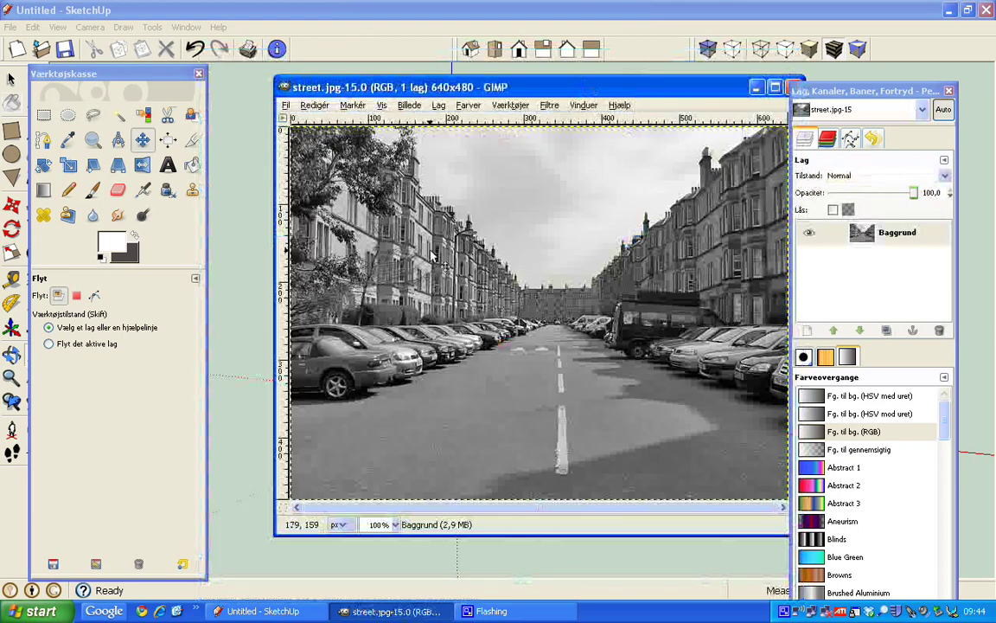
double_click(426, 85)
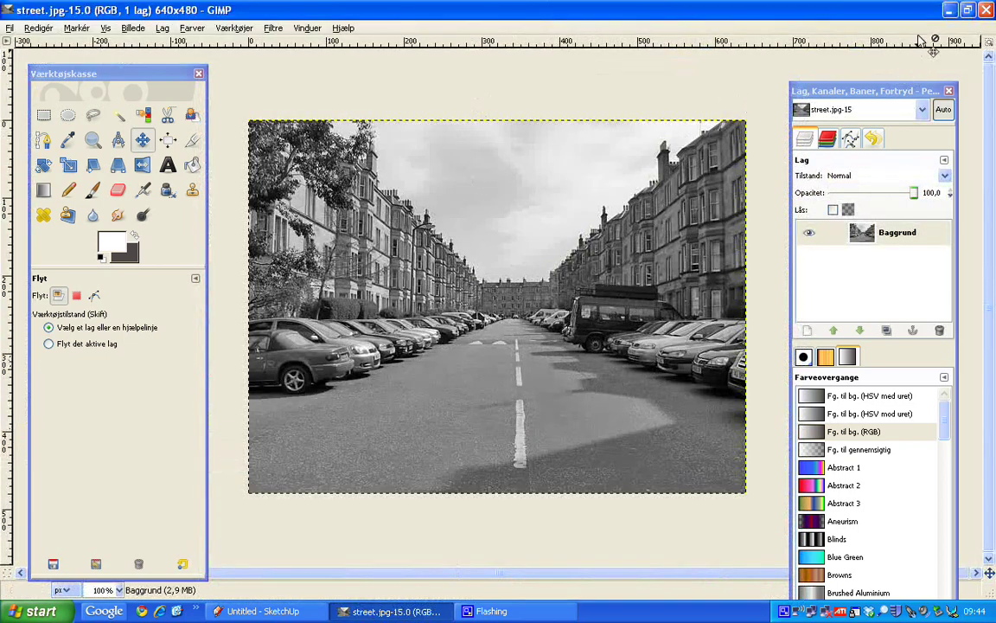
- Open stol.jpg, restore and rearrange the windows, and raise street.jpg to the front
click(8, 28)
click(53, 79)
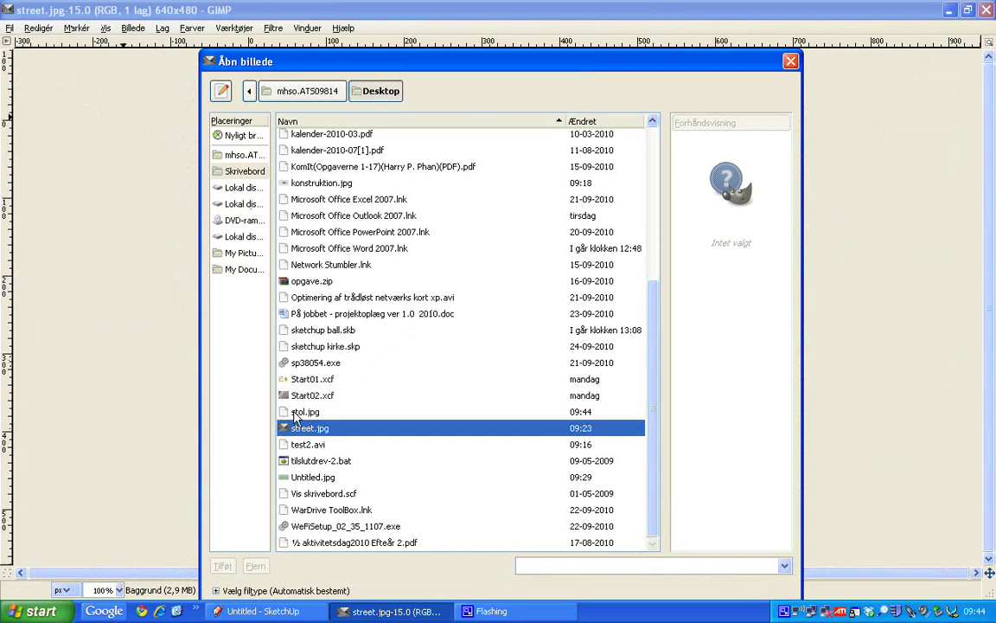
double_click(305, 412)
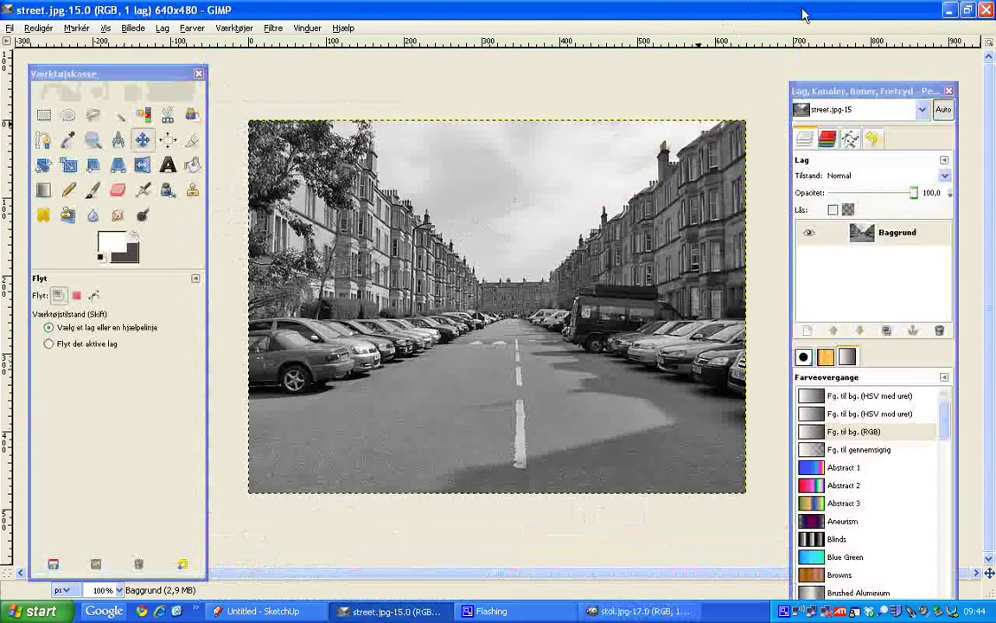
double_click(867, 10)
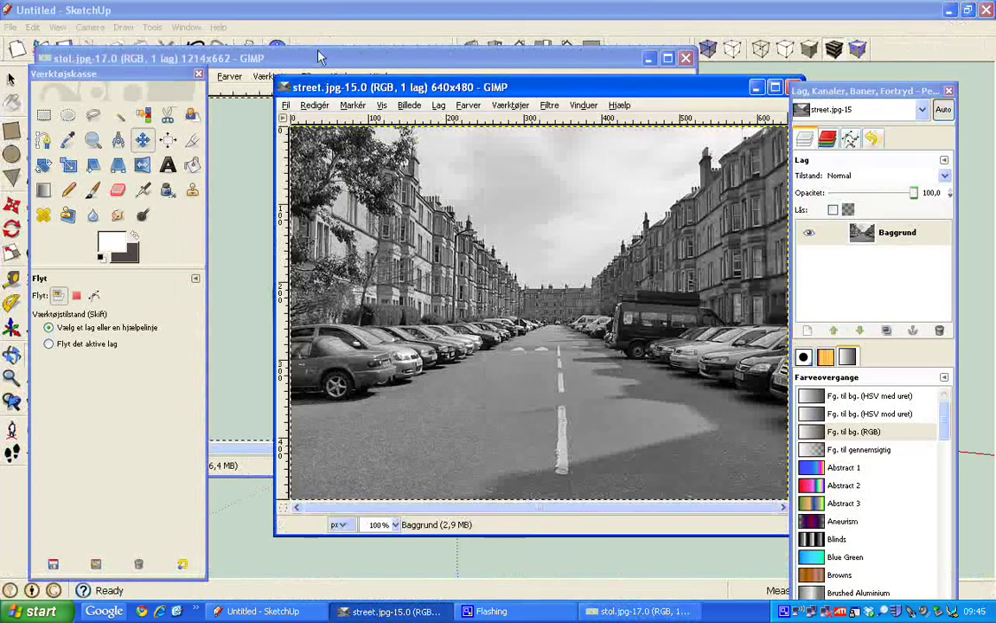
drag(290, 47, 509, 162)
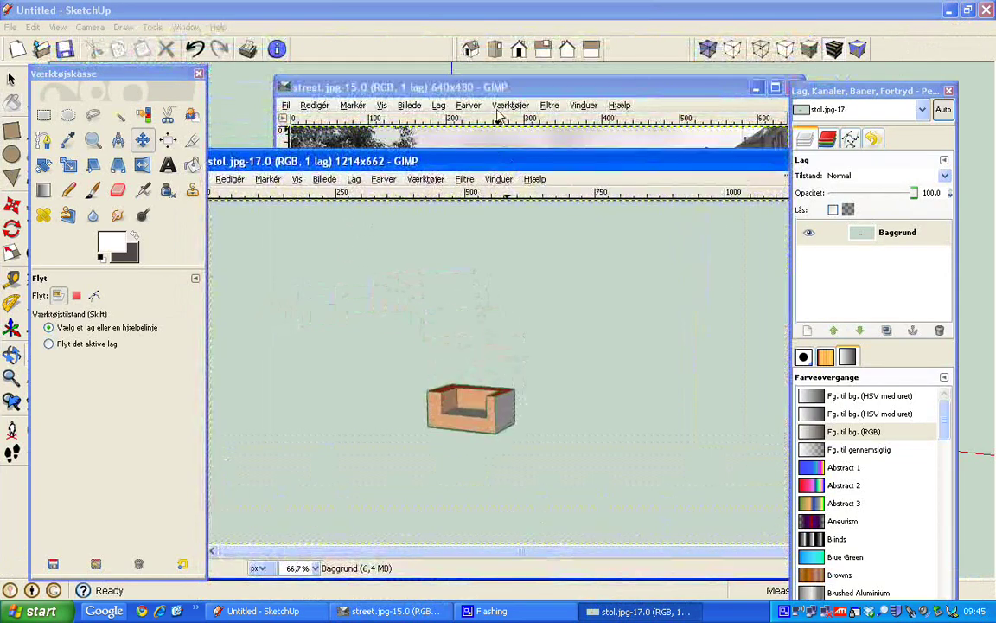
click(450, 87)
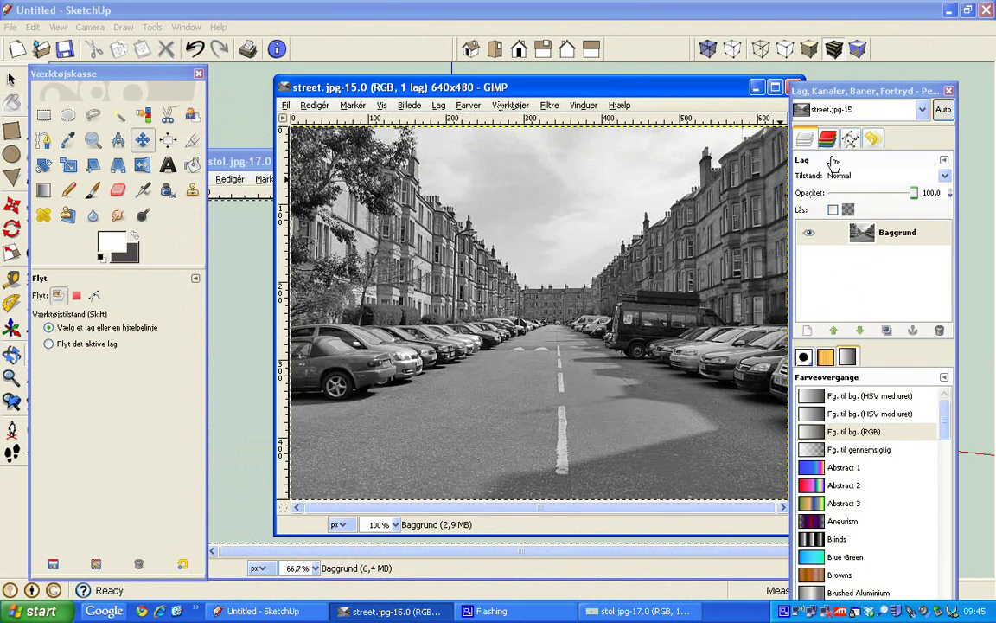
- Add a transparent layer 'Nyt lag' above Baggrund and hide the Baggrund layer
click(807, 332)
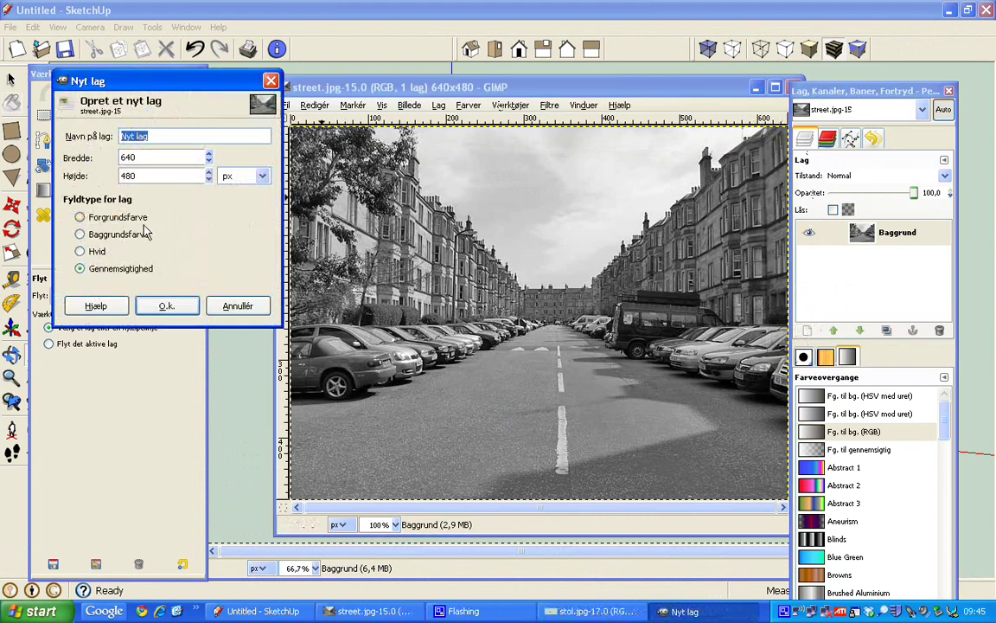
click(164, 307)
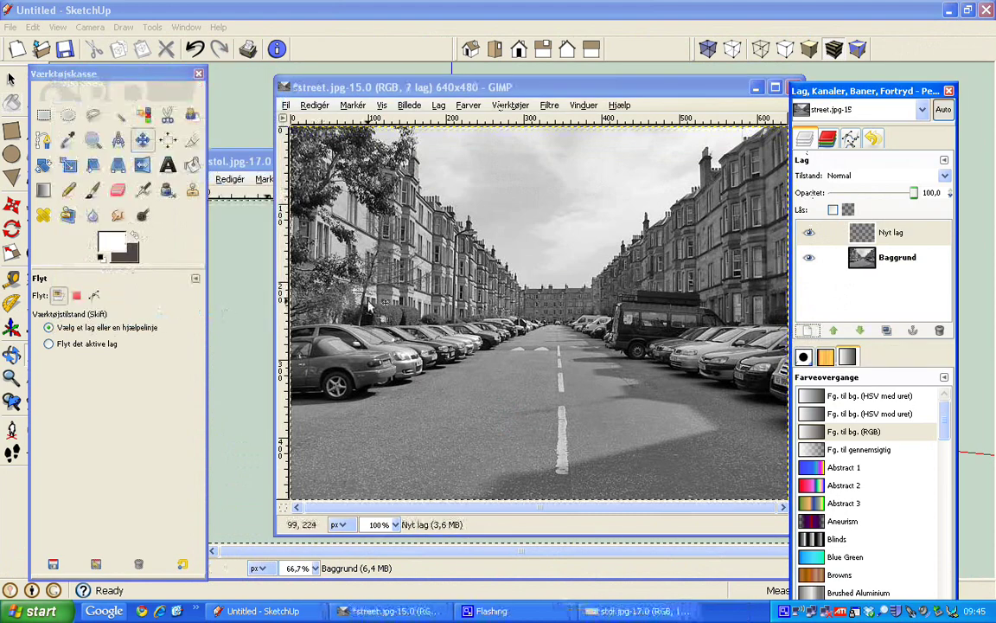
click(807, 257)
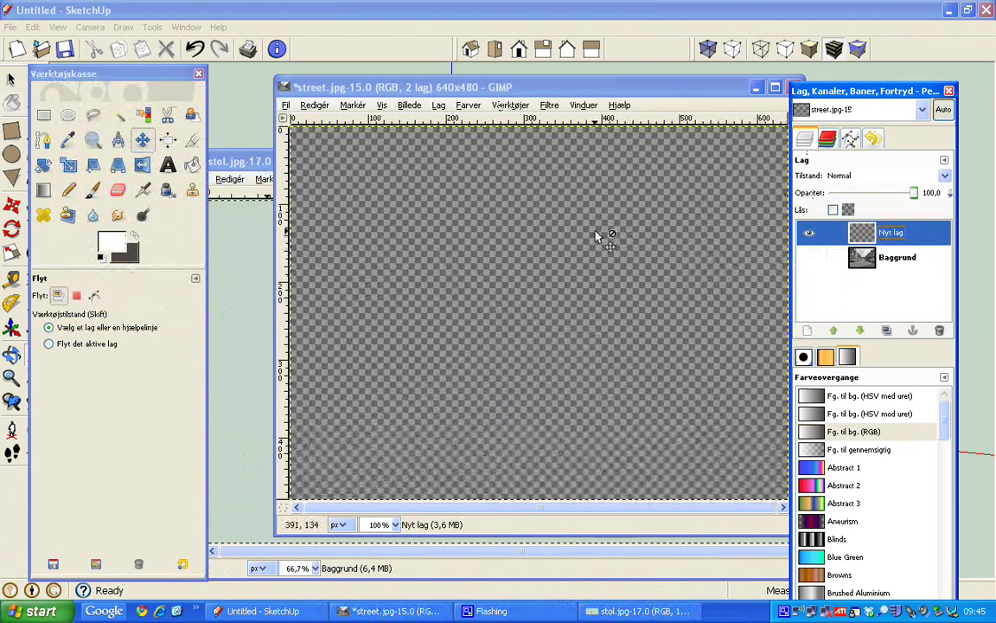
click(809, 234)
click(809, 258)
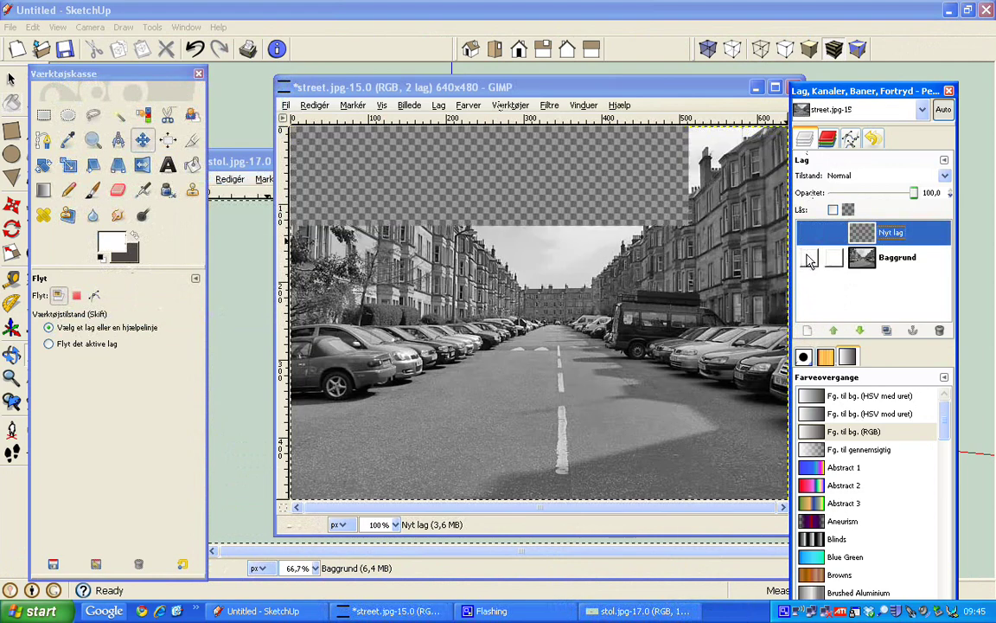
click(808, 258)
click(808, 234)
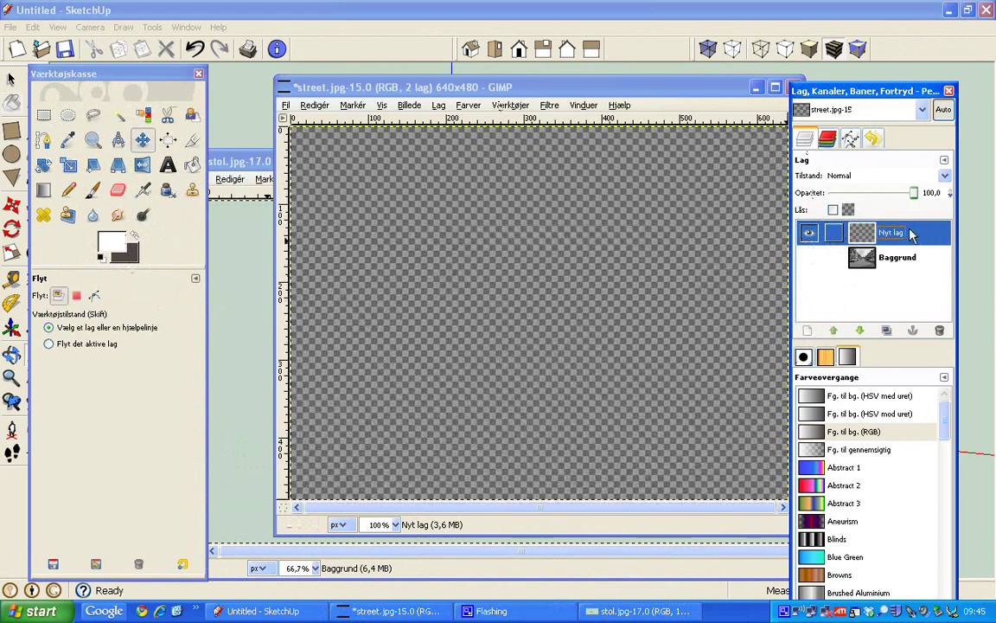
- In stol.jpg, fuzzy-select the background and invert the selection to the chair
click(262, 162)
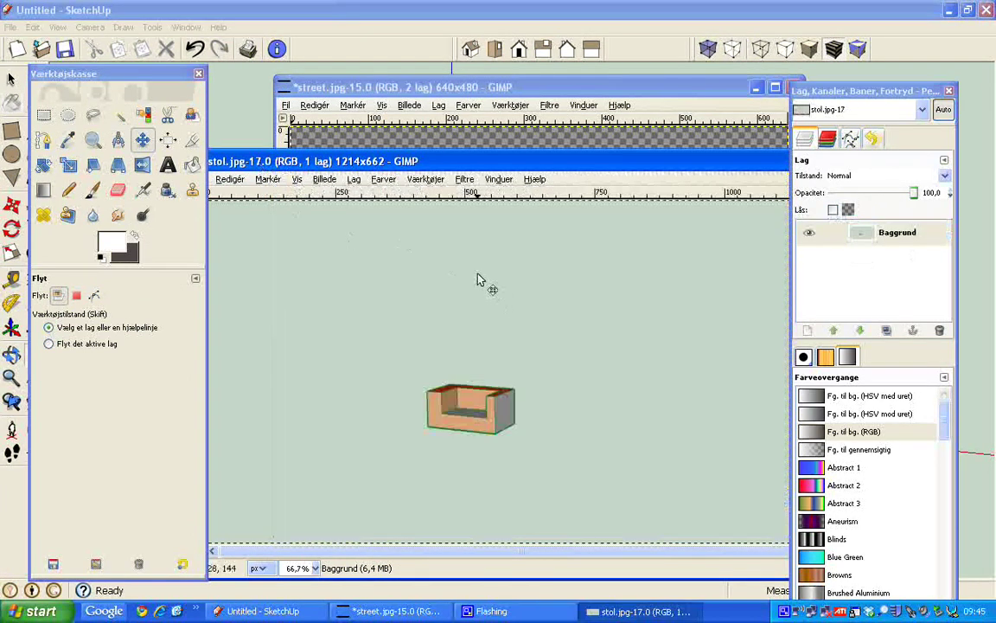
click(120, 122)
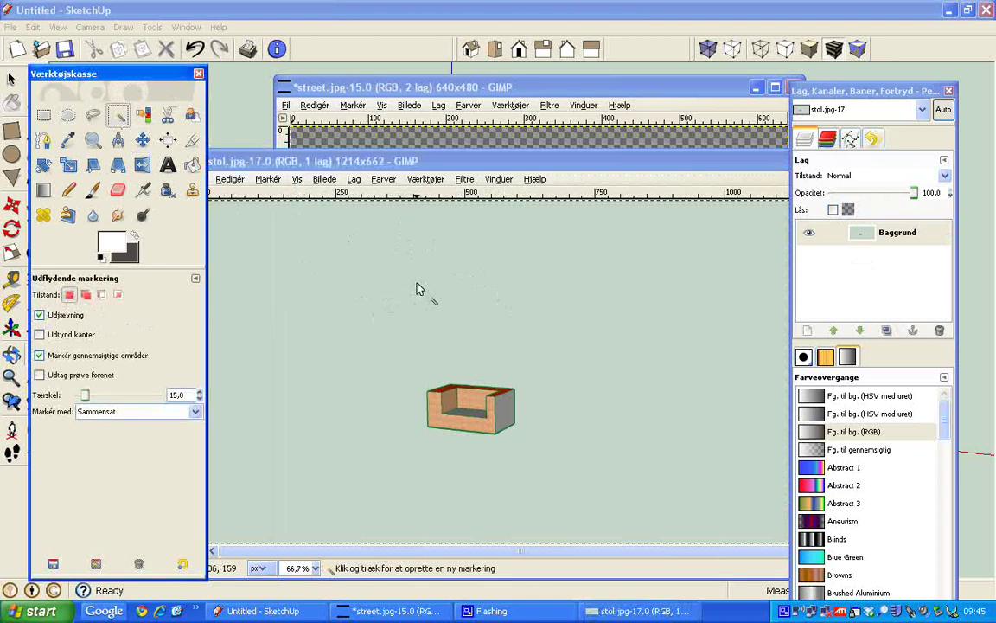
click(417, 289)
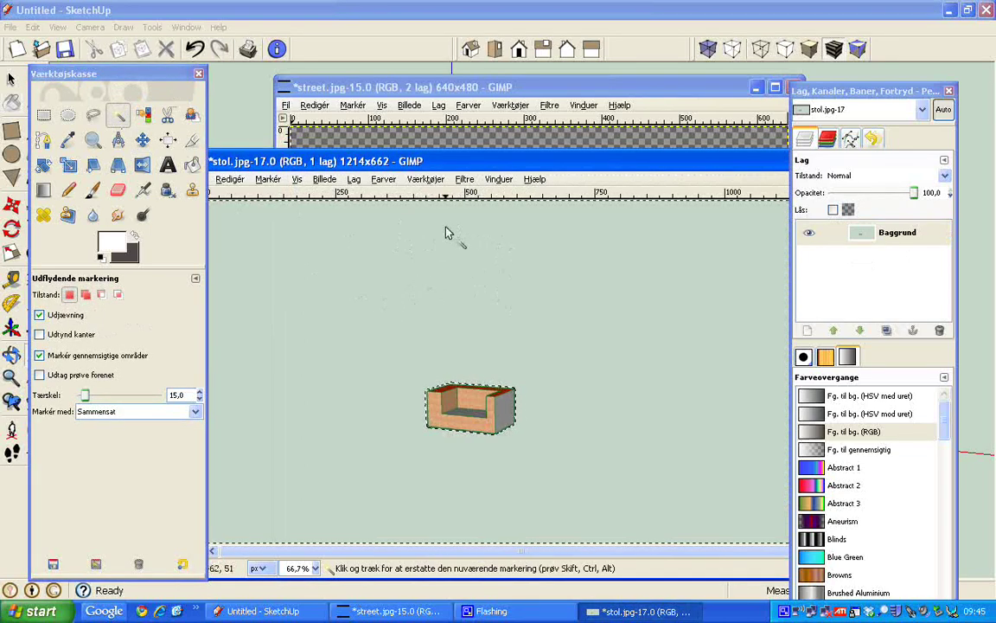
click(265, 181)
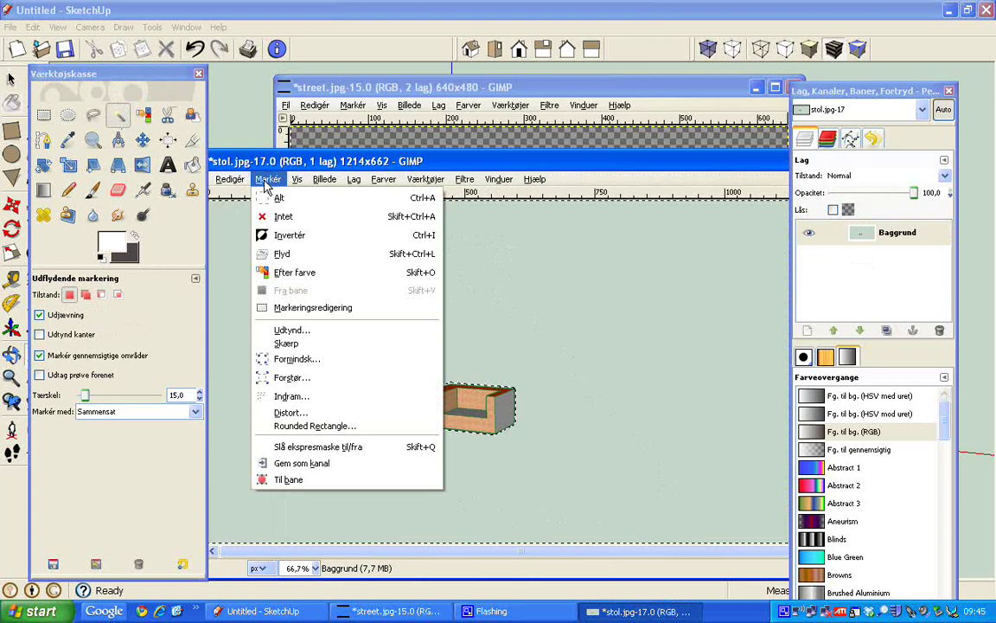
click(282, 235)
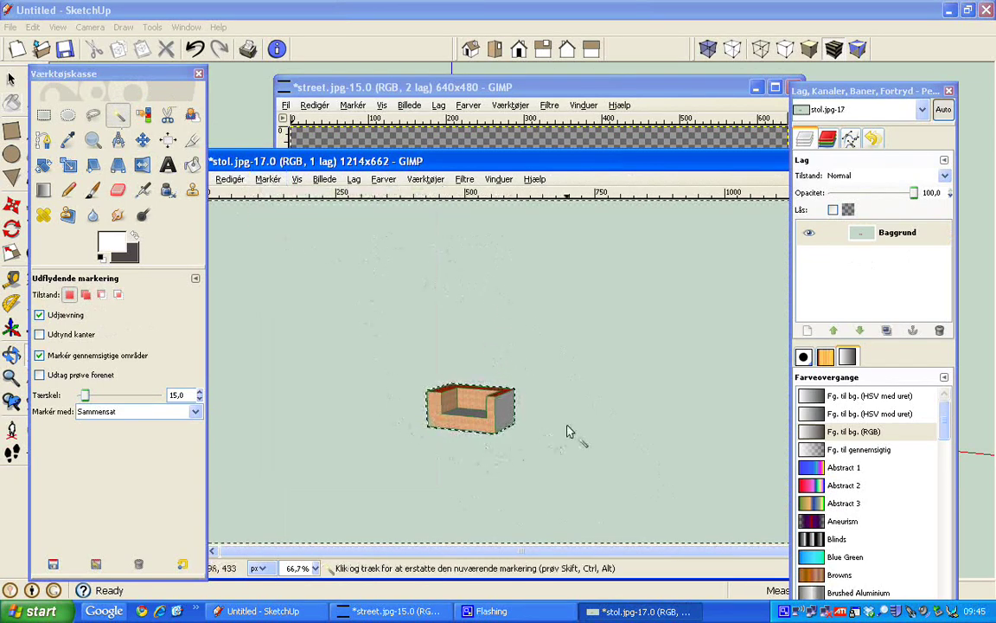
- Cut the chair to the clipboard and return to the street.jpg window
right_click(473, 411)
mouse_move(508, 435)
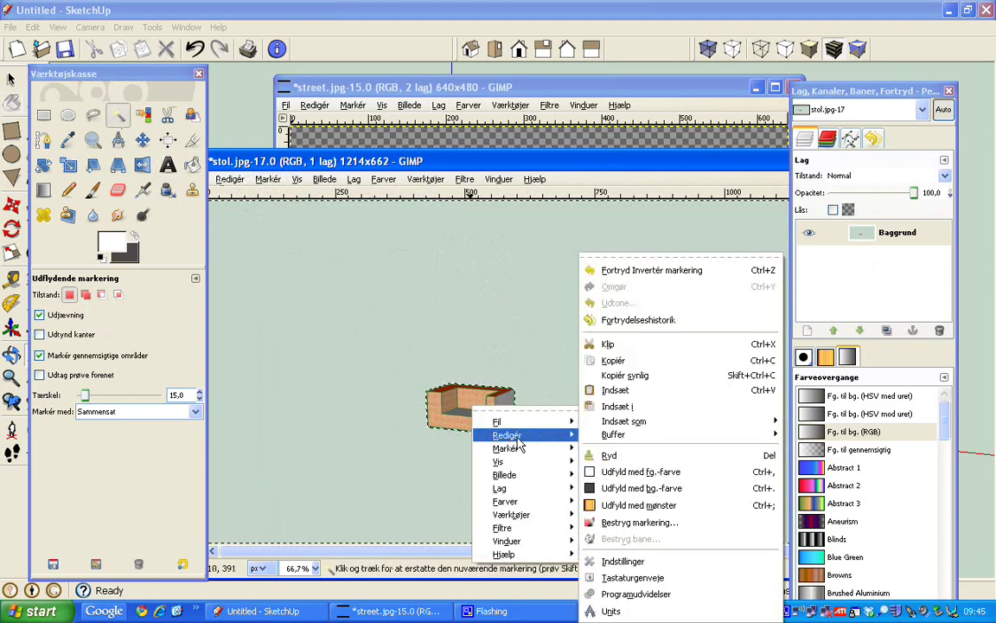
click(636, 344)
click(491, 134)
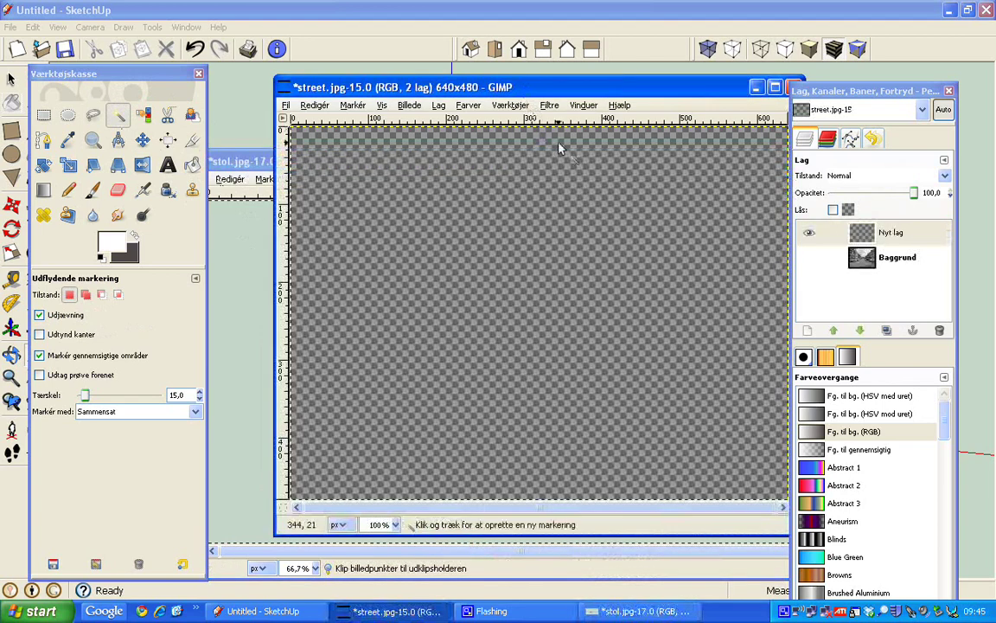
- Paste the chair into Nyt lag, anchor it, and make Baggrund visible again
right_click(547, 273)
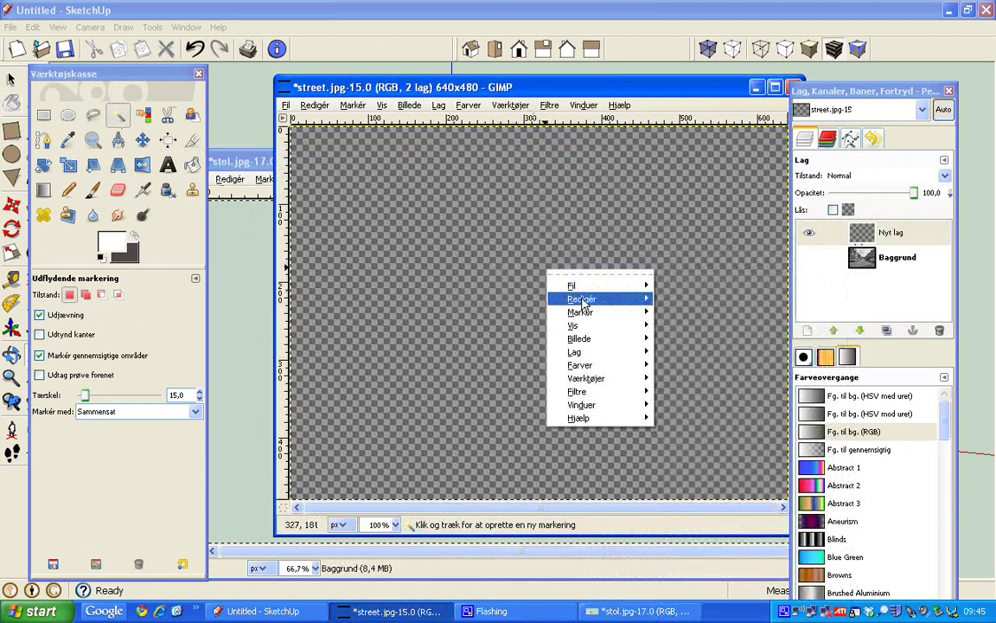
mouse_move(582, 298)
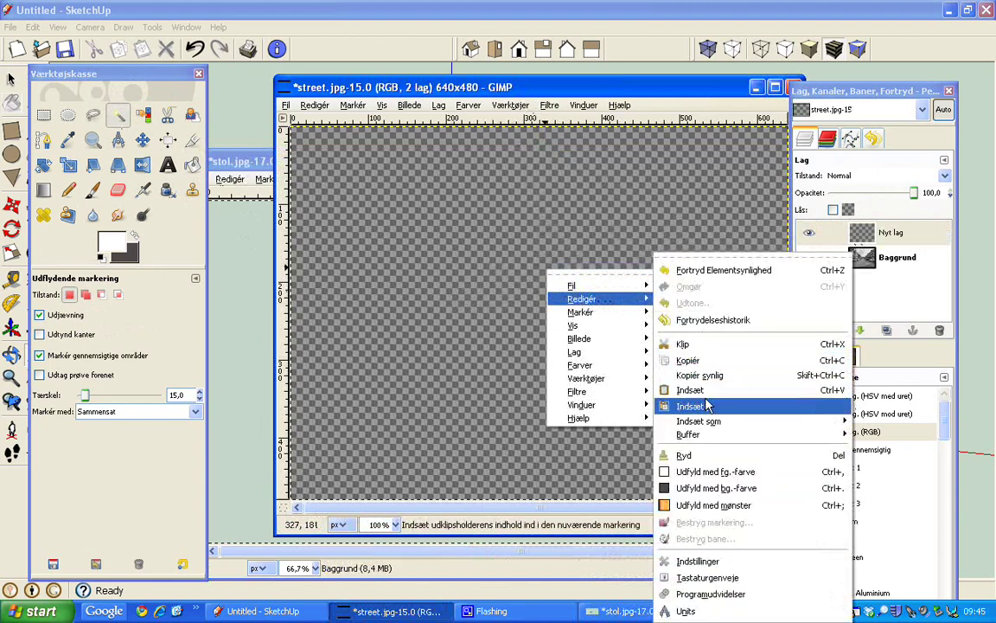
click(707, 390)
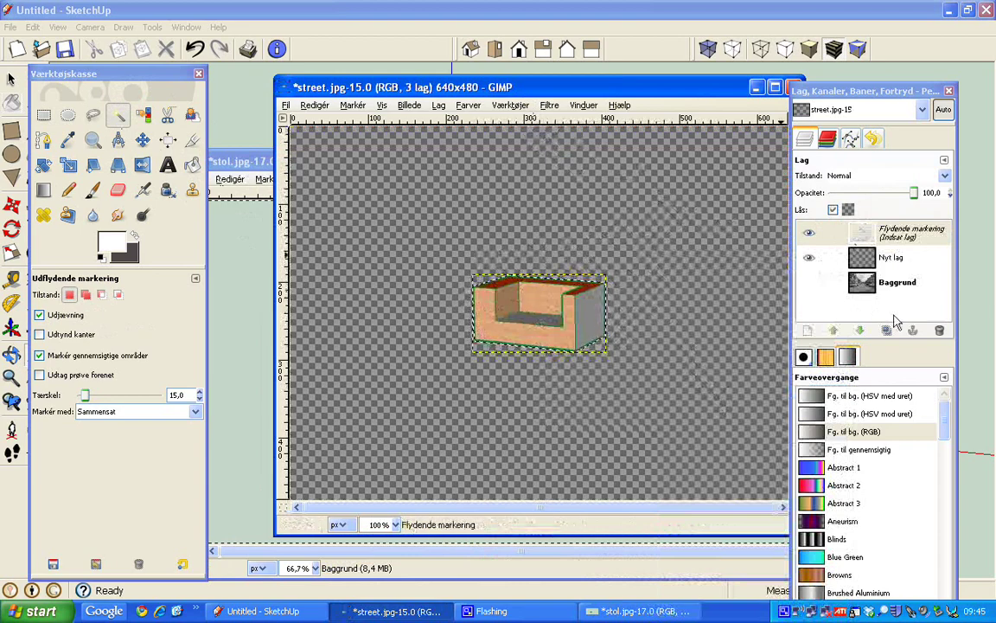
click(810, 283)
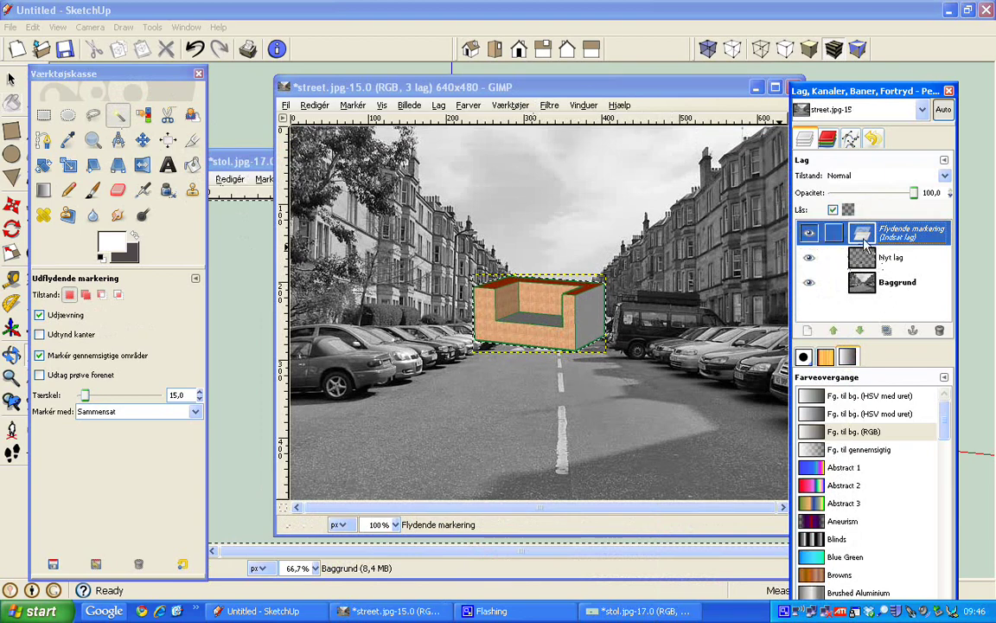
click(811, 285)
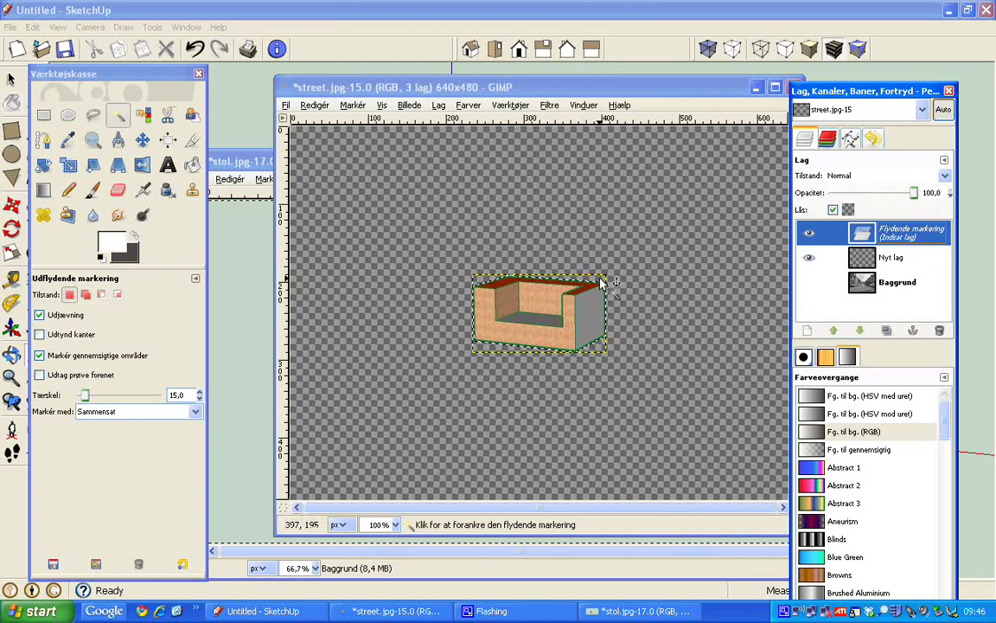
click(601, 282)
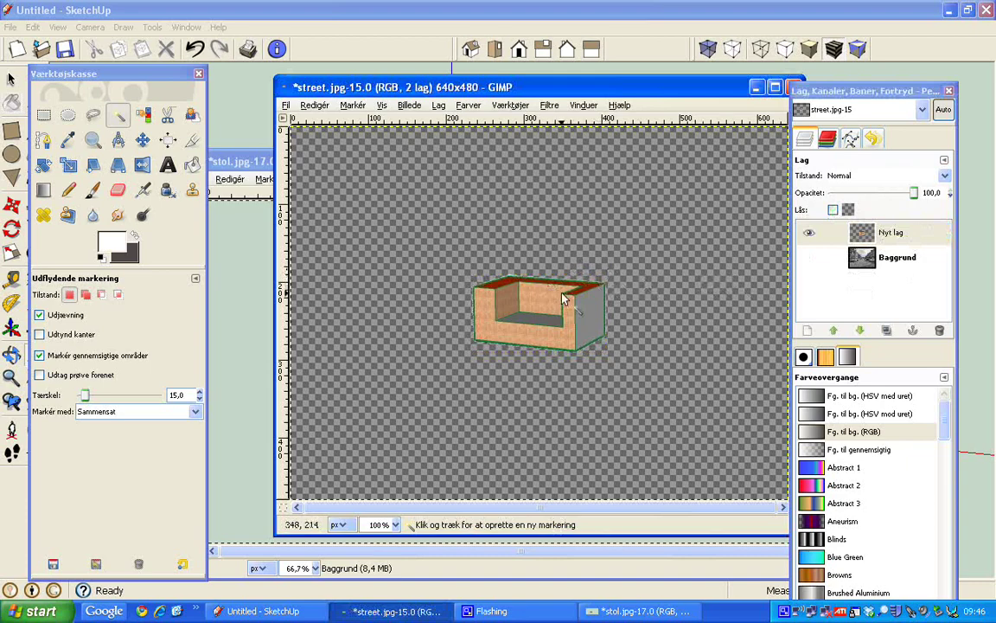
click(856, 256)
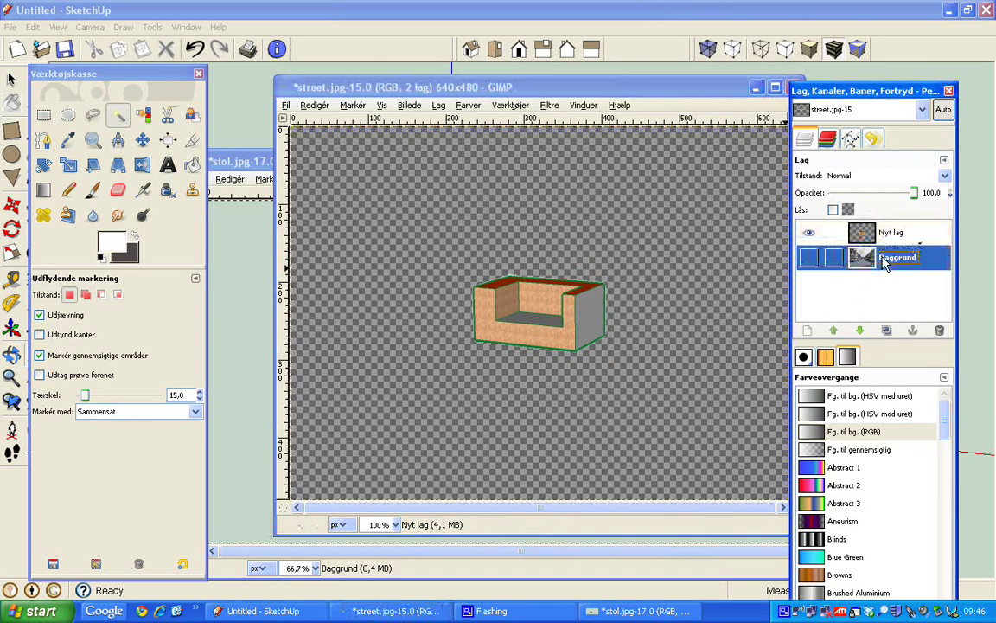
click(809, 257)
click(835, 233)
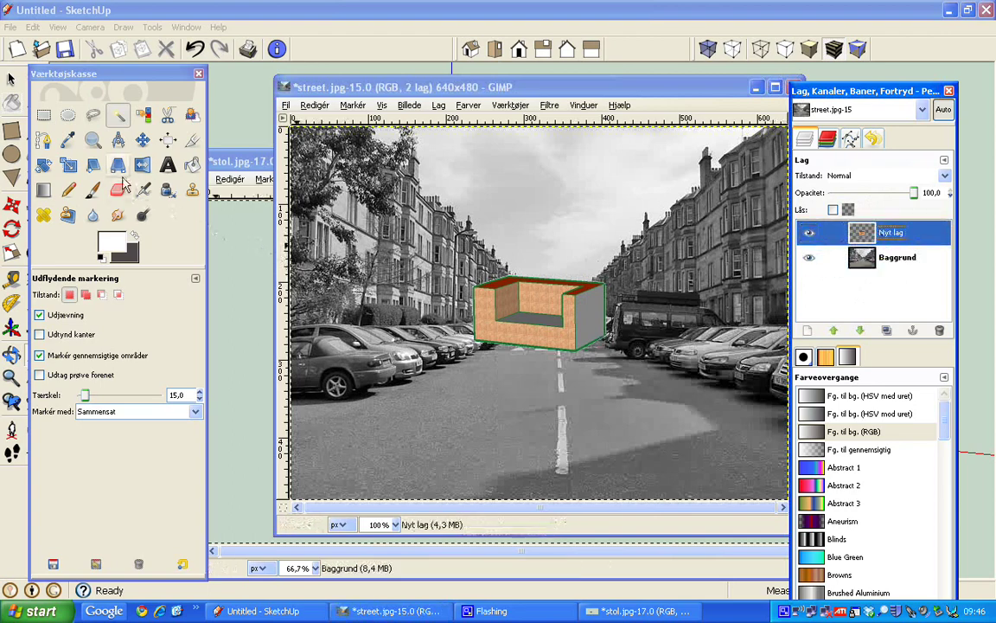
- Move the chair down-right onto the road and select the Nyt lag layer
click(143, 139)
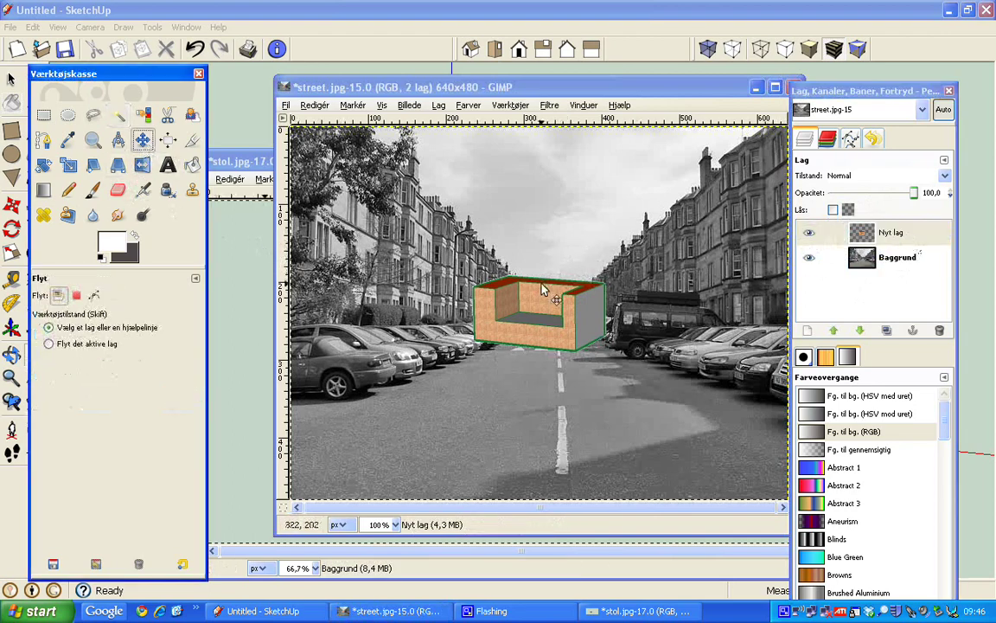
mouse_move(540, 288)
mouse_down()
mouse_move(541, 348)
mouse_move(588, 375)
mouse_up()
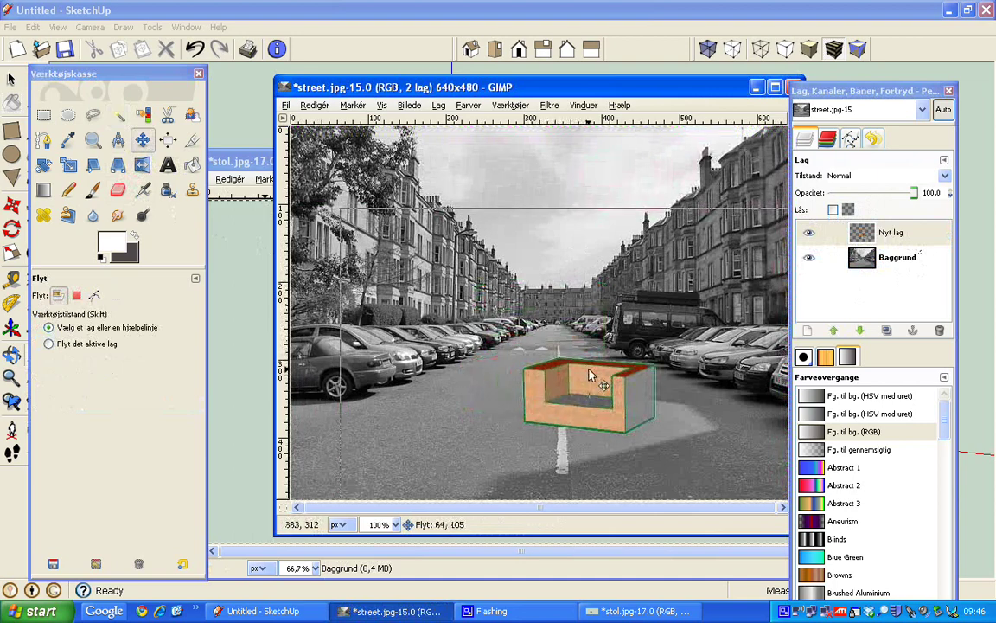
drag(588, 378, 605, 387)
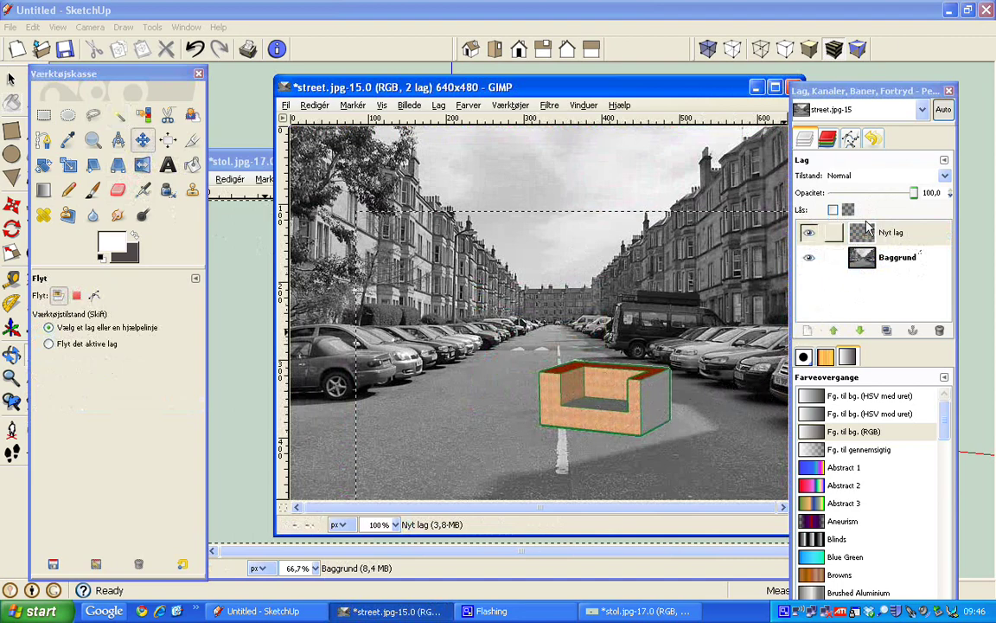
click(908, 239)
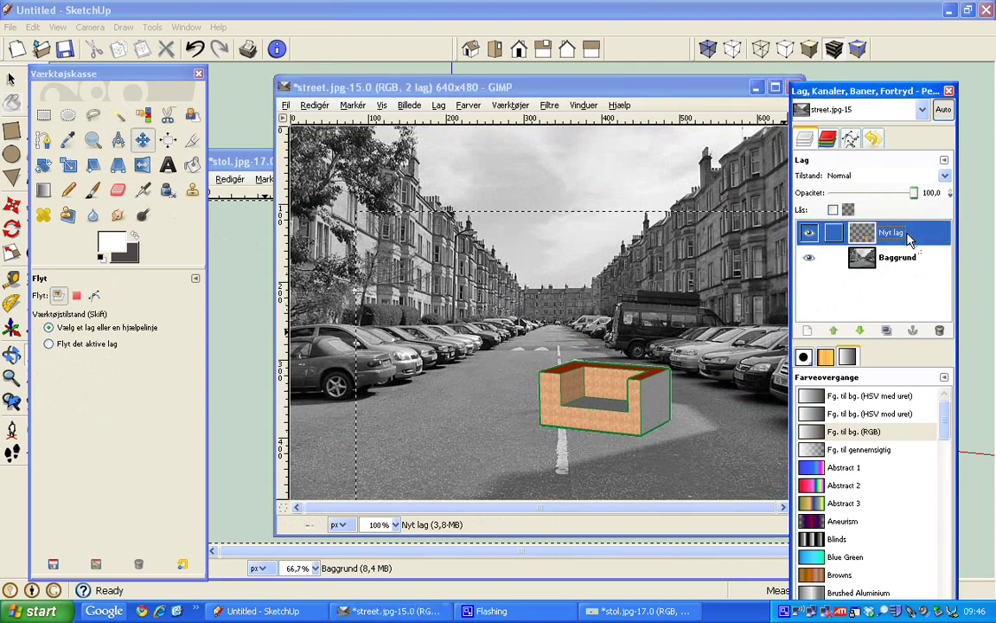
- Duplicate the chair layer and move the copy left of the original chair
click(888, 332)
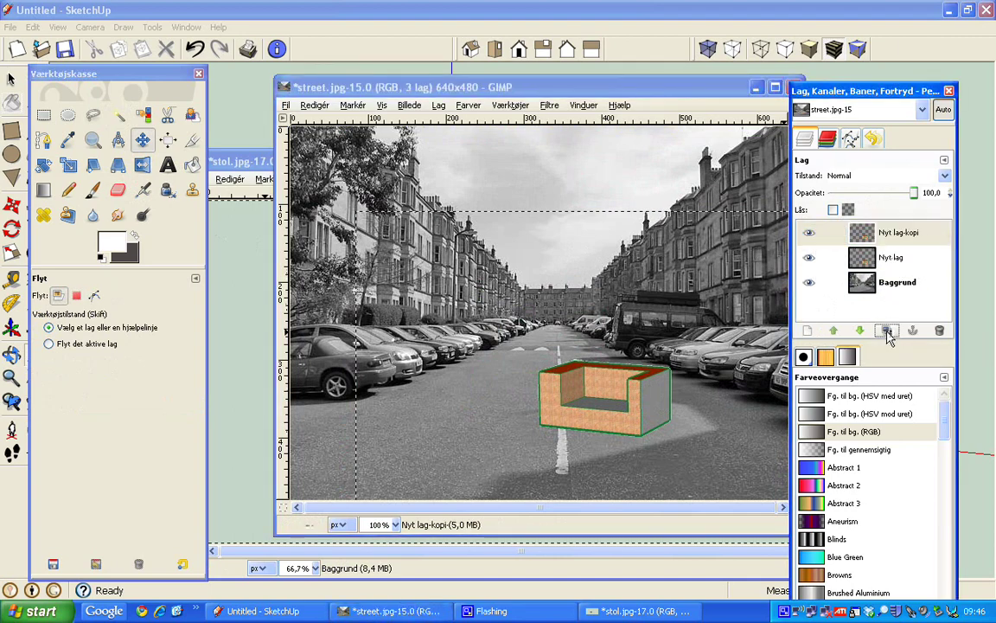
double_click(898, 234)
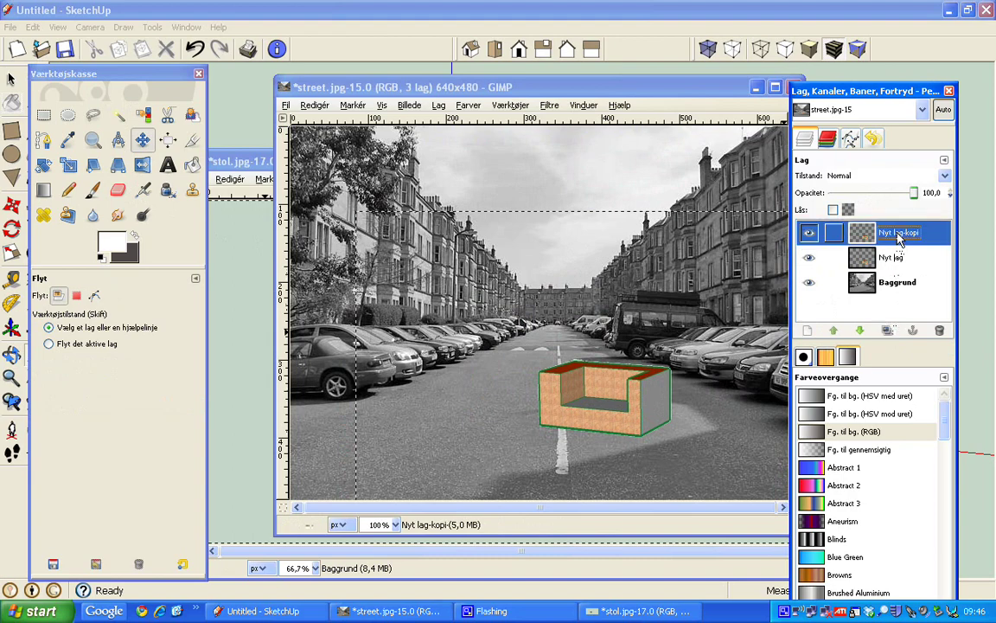
key(Return)
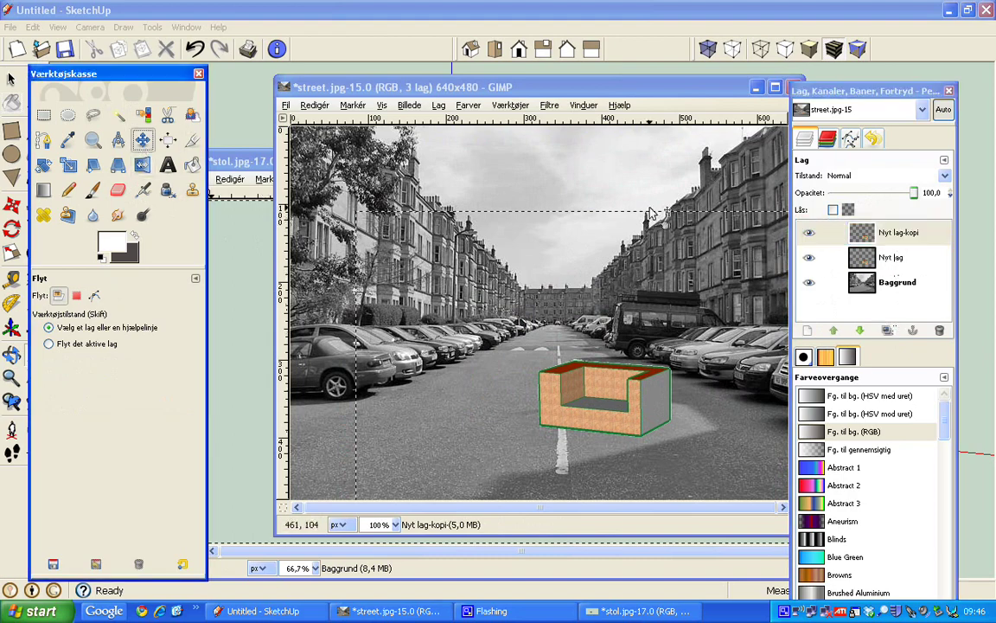
mouse_move(586, 400)
mouse_down()
mouse_move(501, 375)
mouse_move(470, 408)
mouse_up()
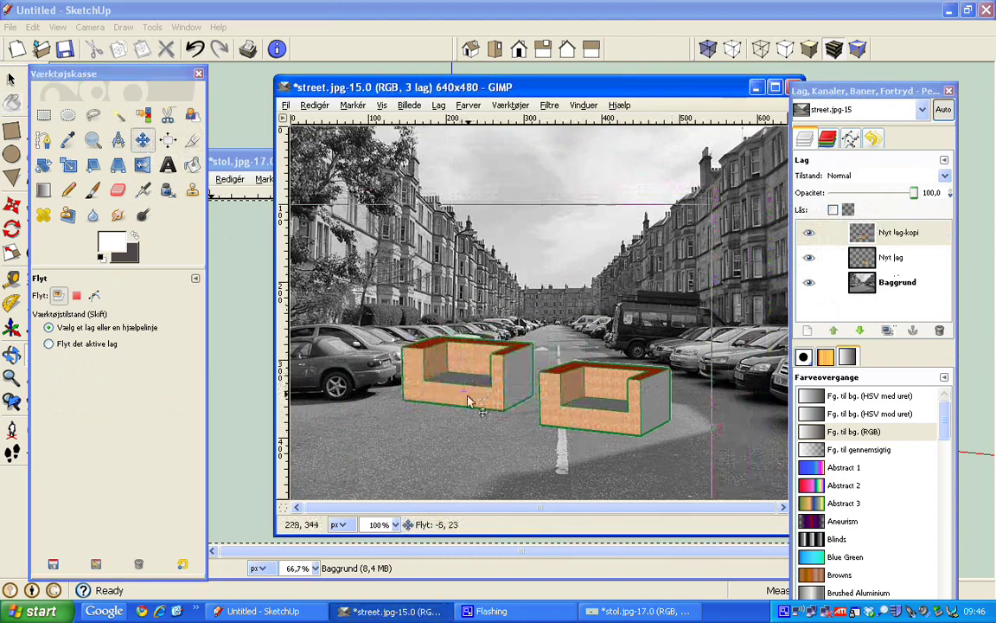
click(900, 238)
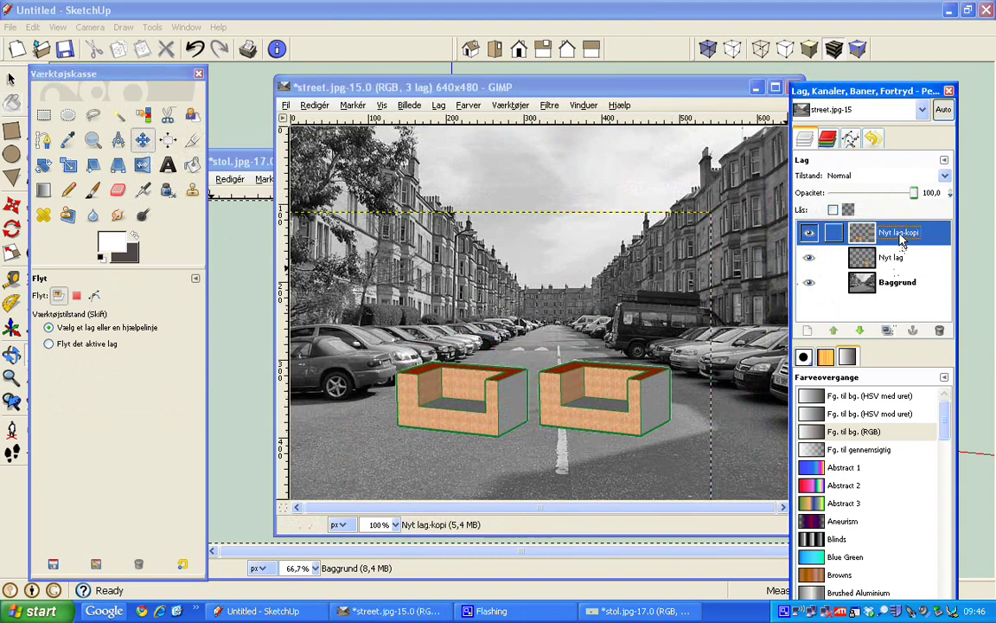
- Rename the duplicated chair layer to 'skygge'
click(899, 229)
double_click(922, 233)
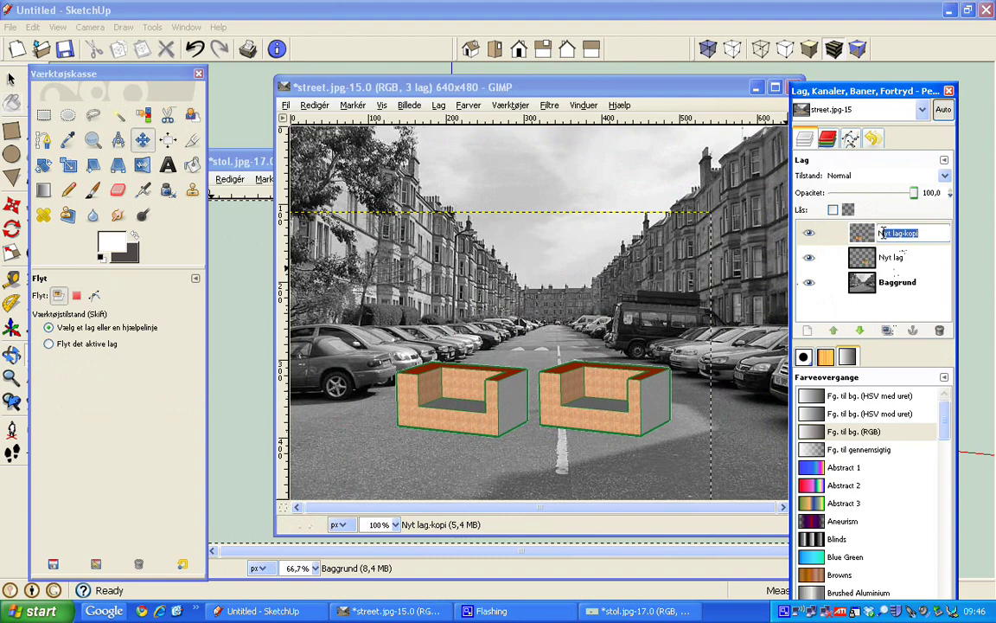
click(880, 233)
key(Delete)
key(Delete)
key(Delete)
key(Return)
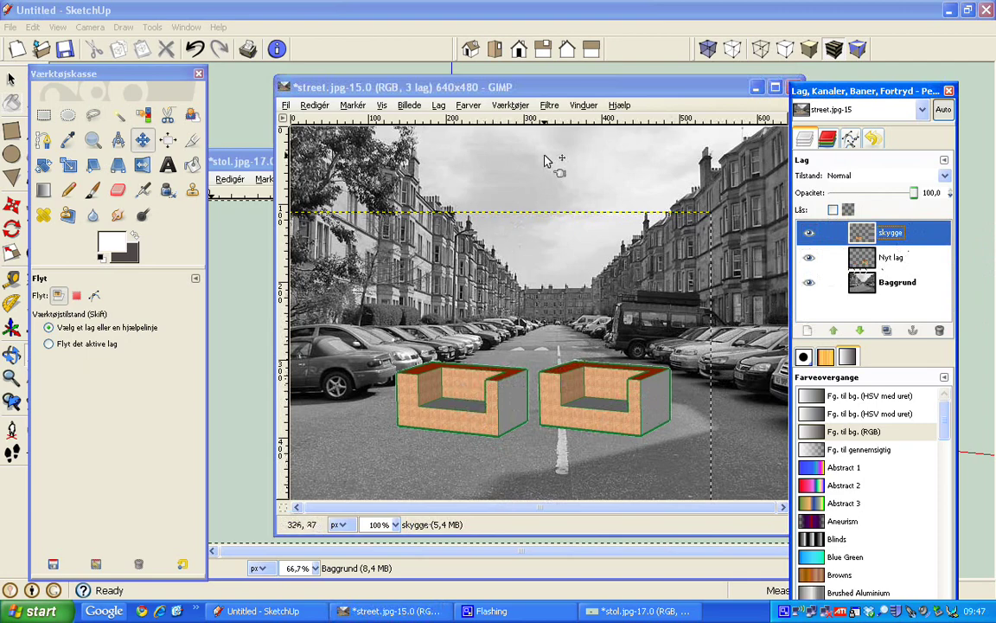
- Preview Motion Blur on the skygge layer, cancel it, and return to the Blur filters list
click(549, 104)
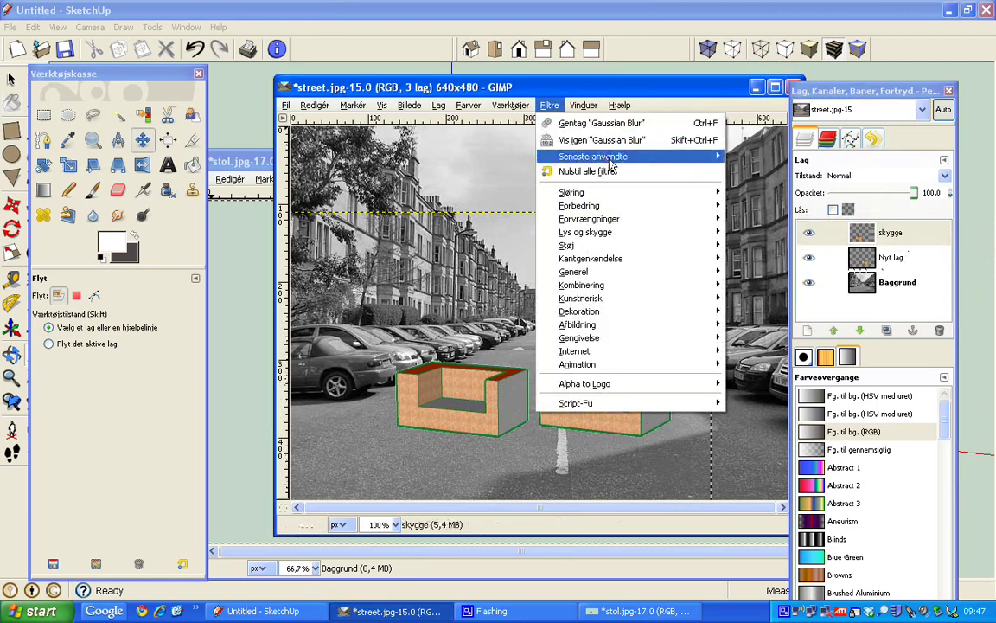
mouse_move(571, 192)
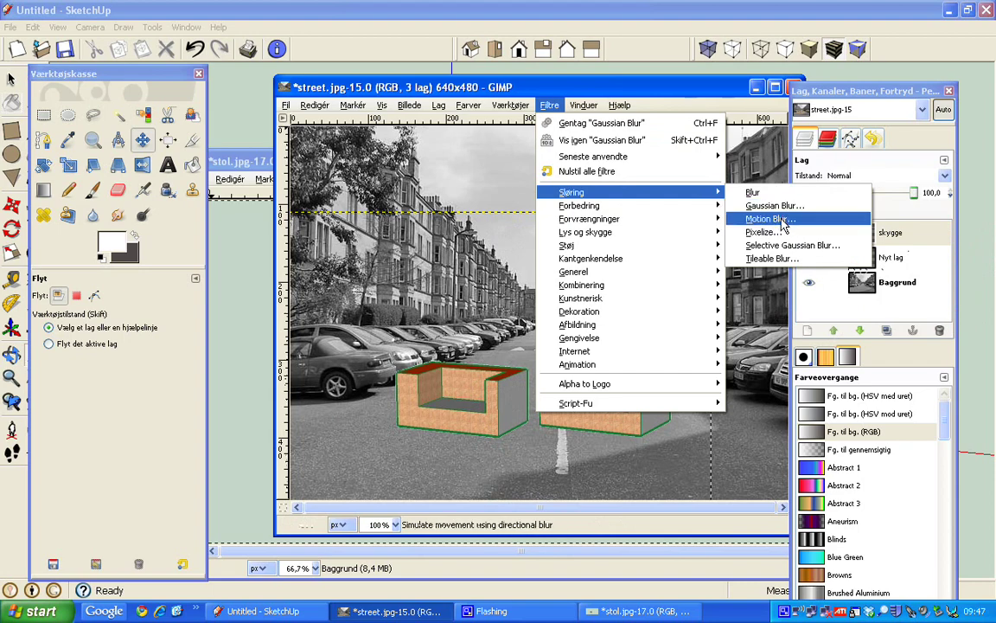
click(770, 219)
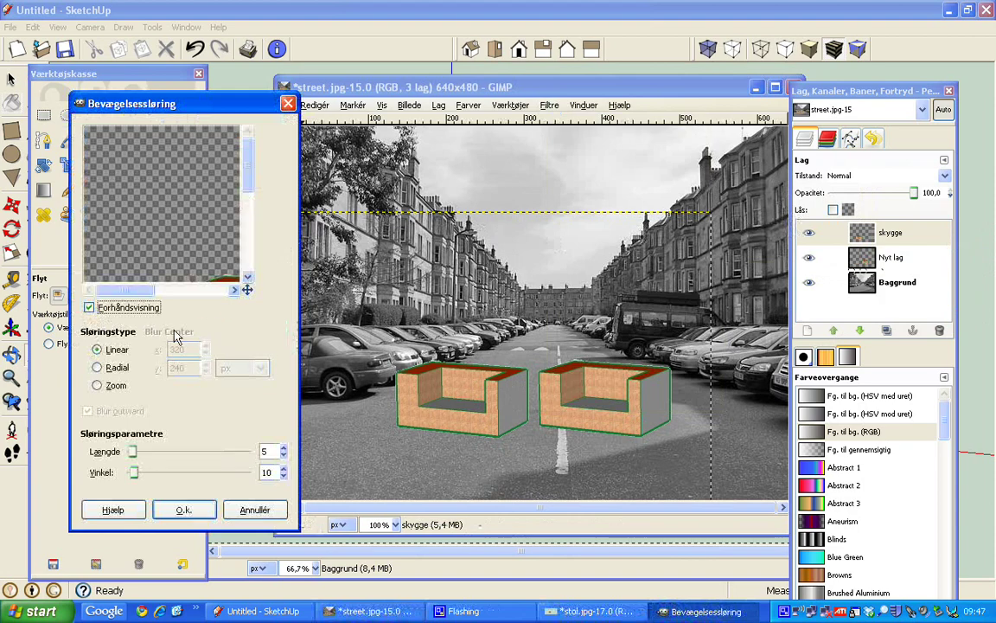
click(288, 103)
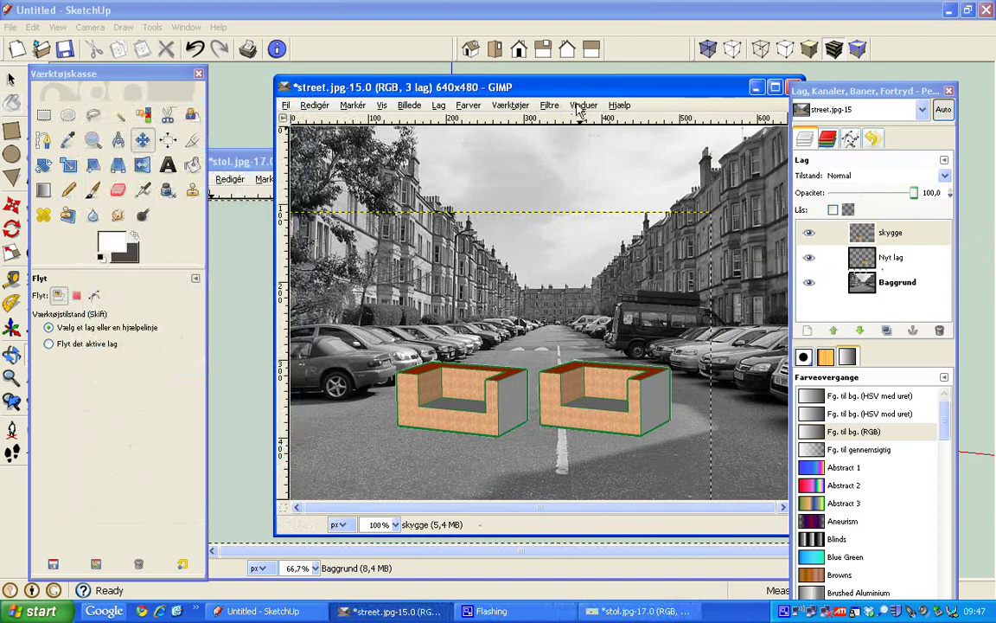
click(550, 104)
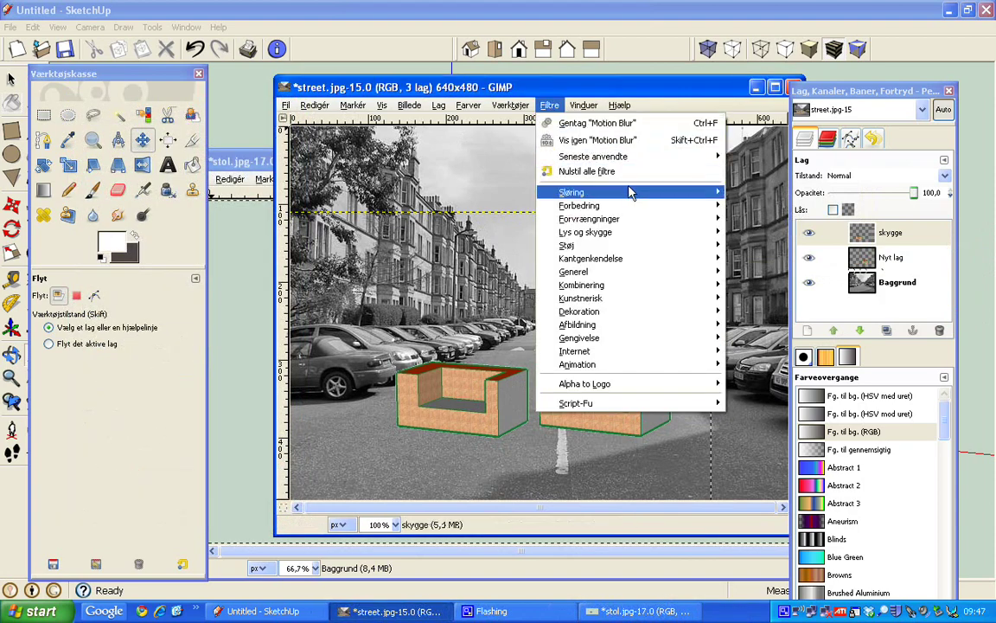
mouse_move(571, 192)
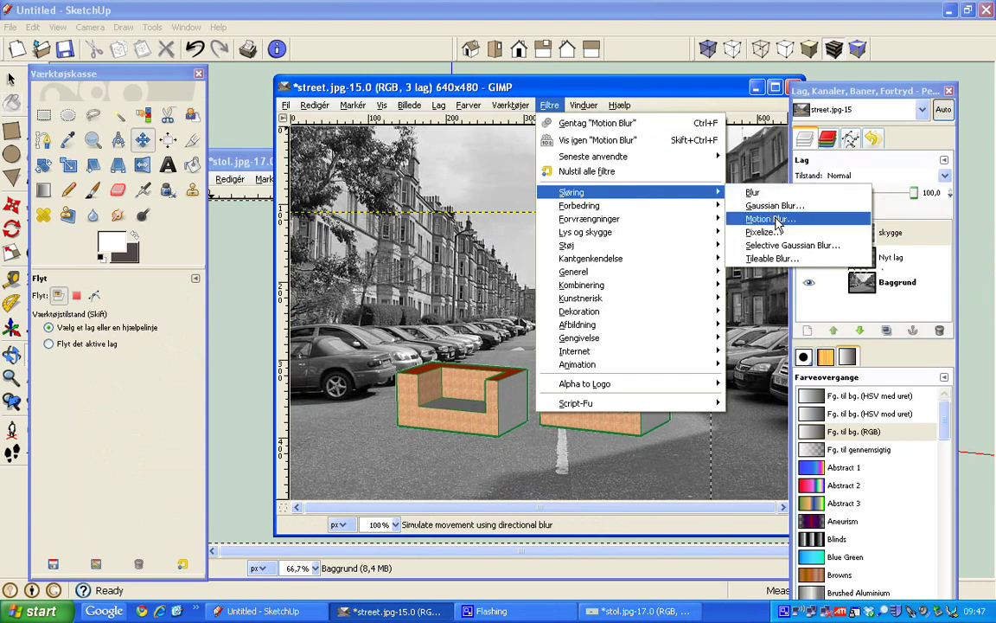
- Apply a Gaussian Blur with horizontal and vertical radius 13 px to the skygge chair copy
click(775, 206)
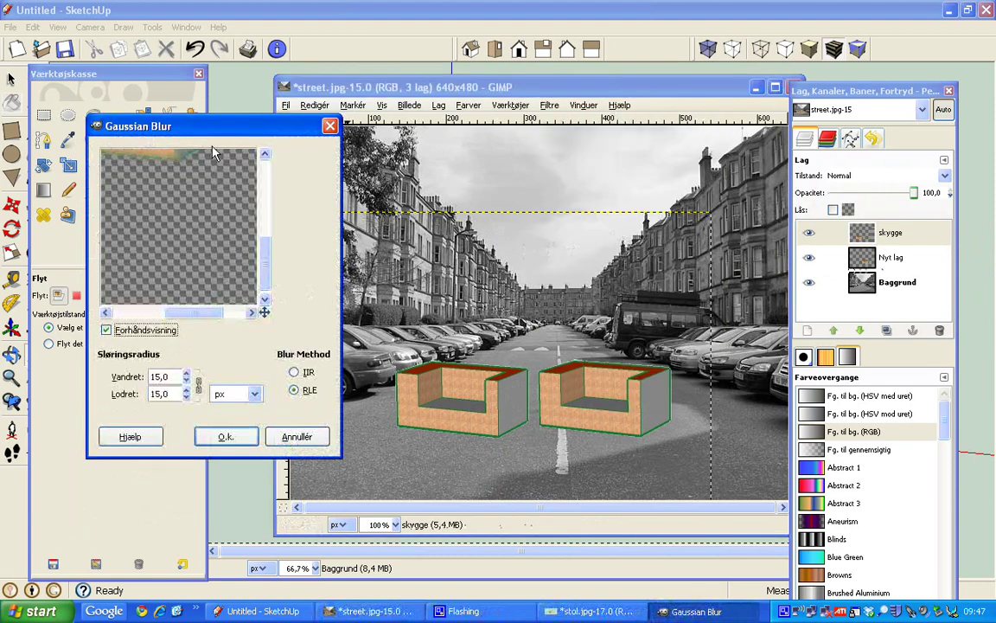
drag(267, 250, 266, 216)
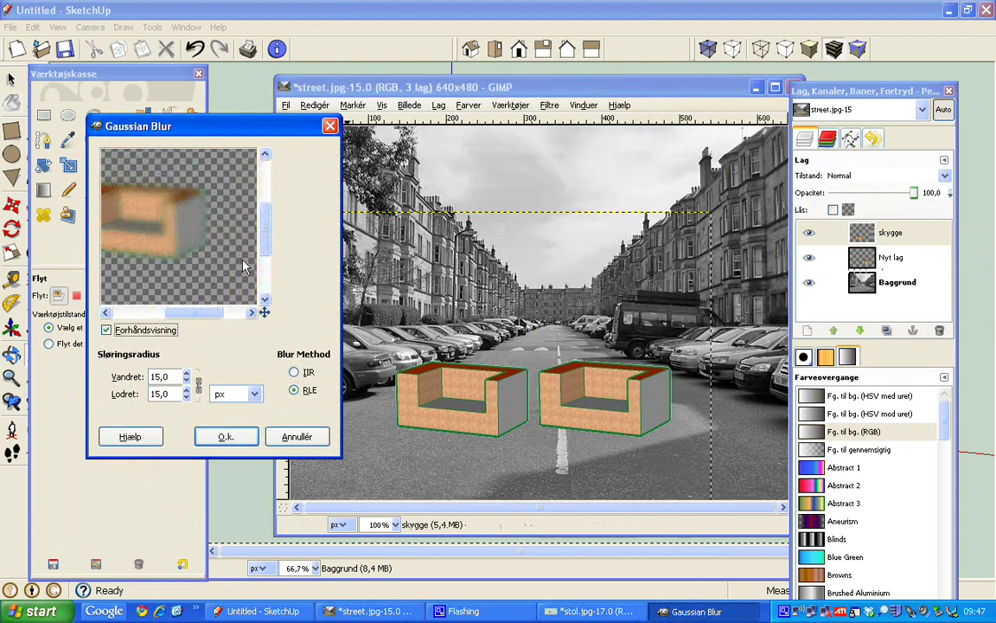
drag(195, 310, 179, 310)
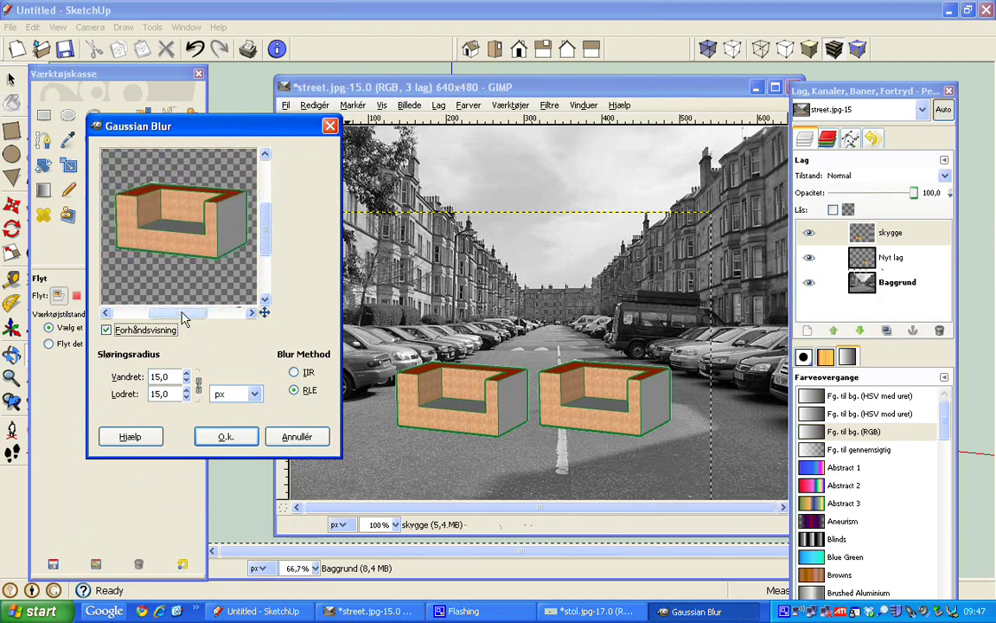
double_click(187, 382)
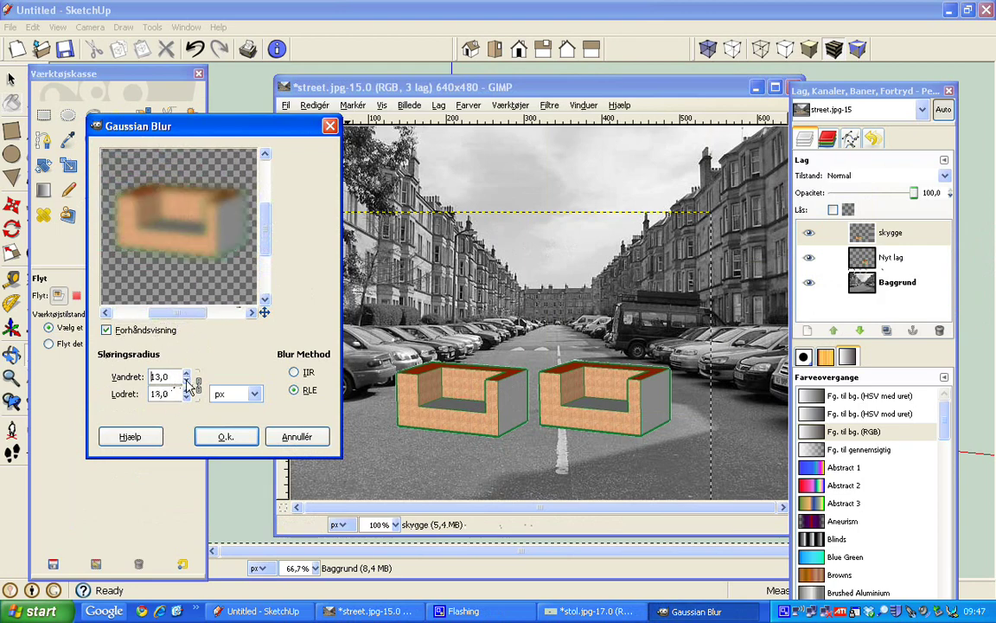
double_click(187, 382)
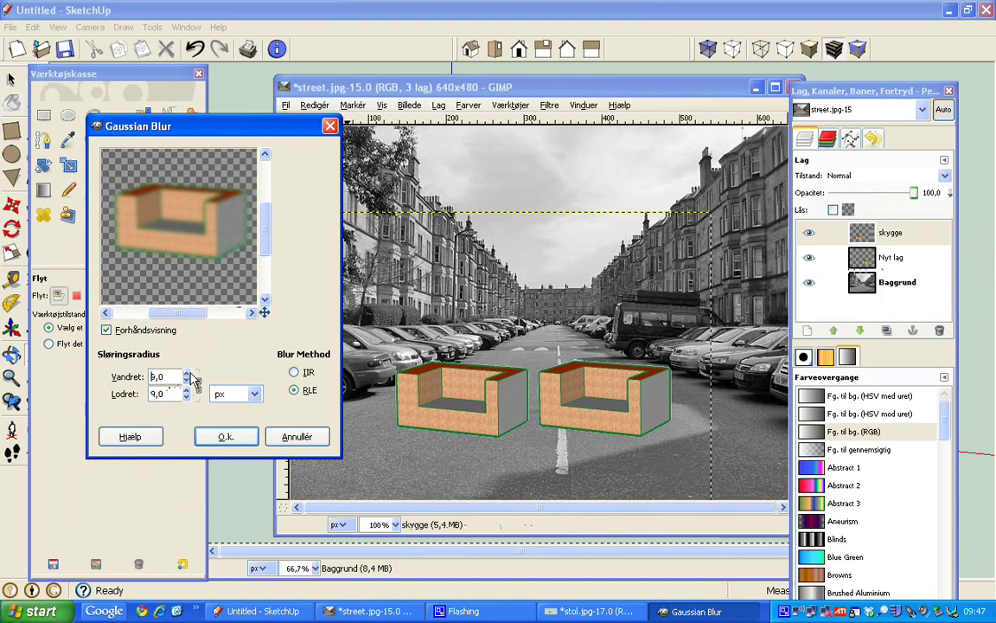
click(191, 375)
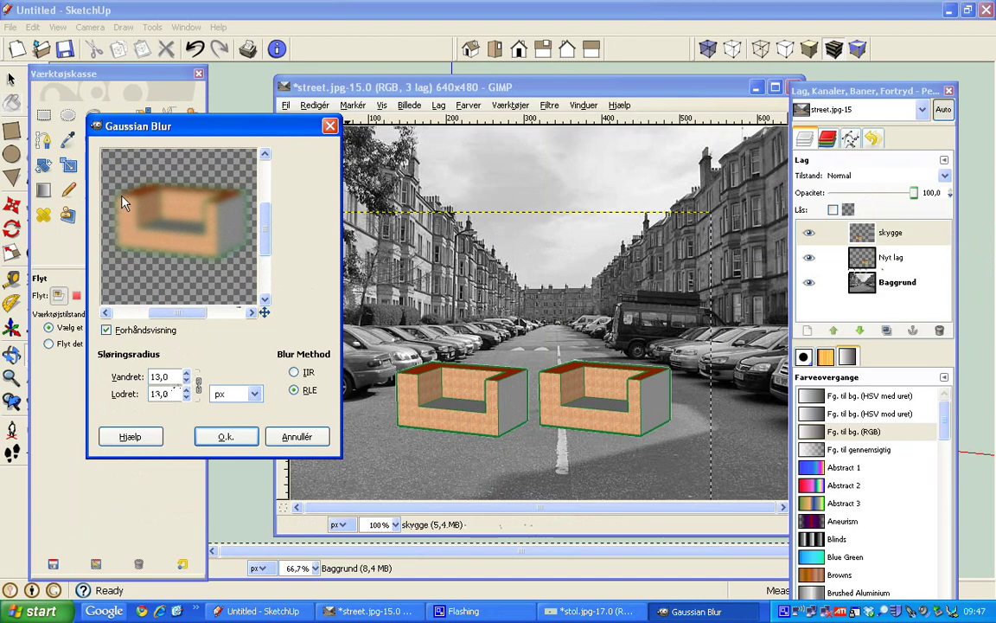
click(226, 437)
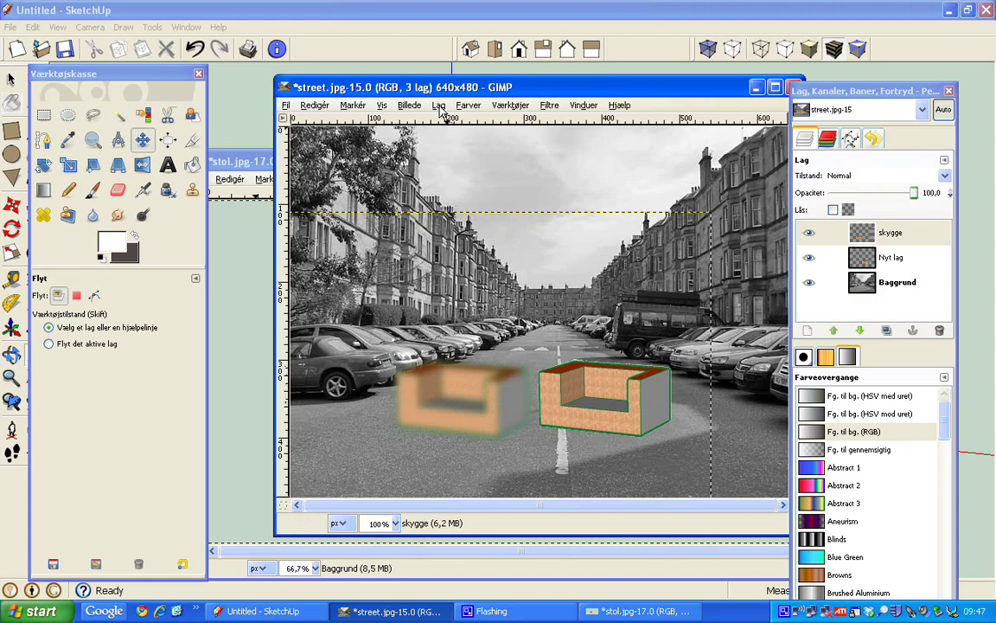
- Raise the Levels black input to 248 so the blurred skygge copy turns solid black
click(469, 106)
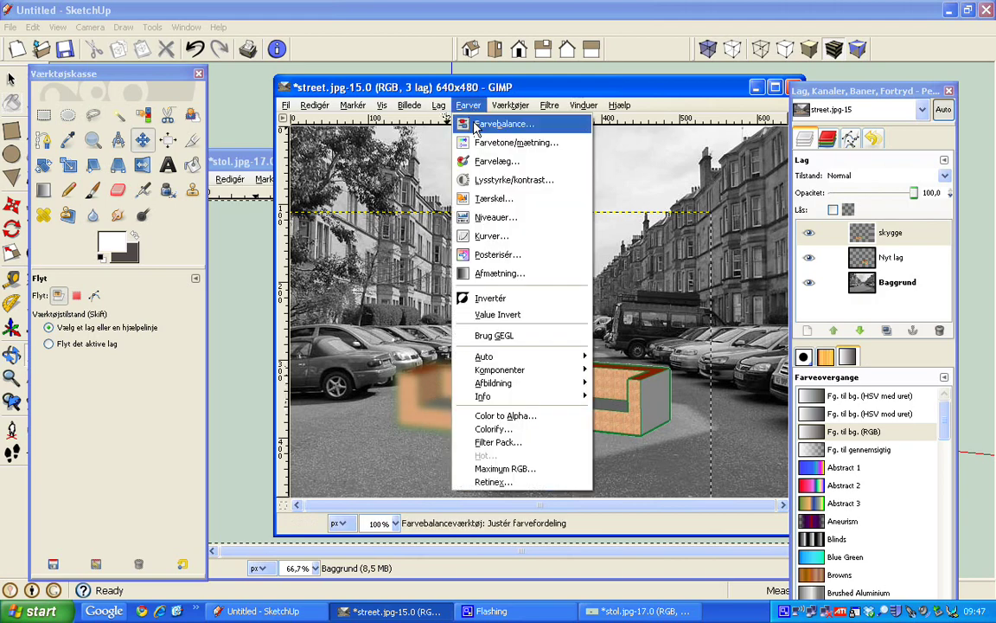
click(504, 218)
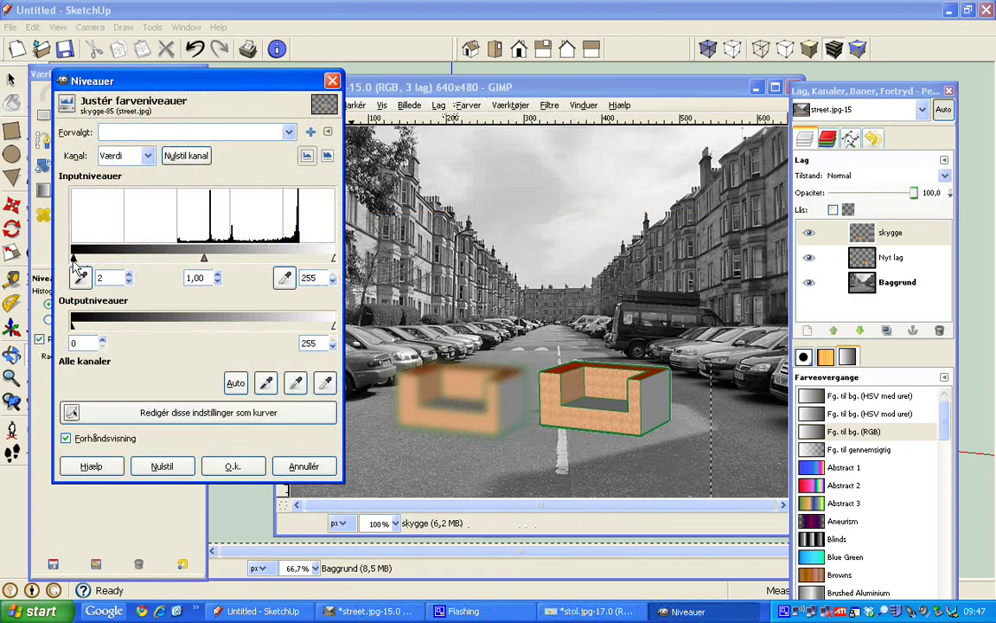
drag(72, 258, 328, 260)
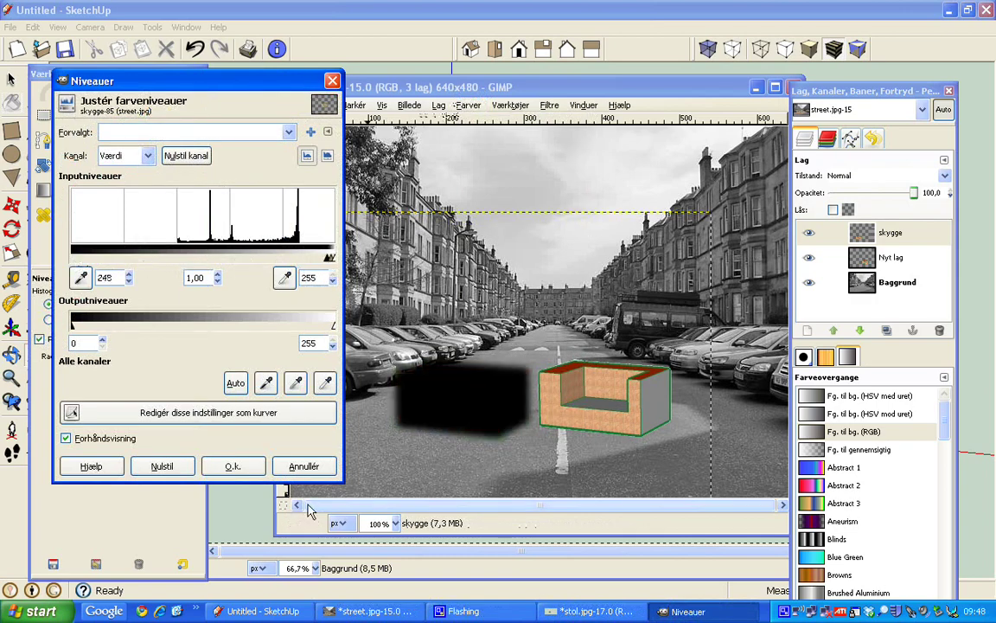
click(233, 466)
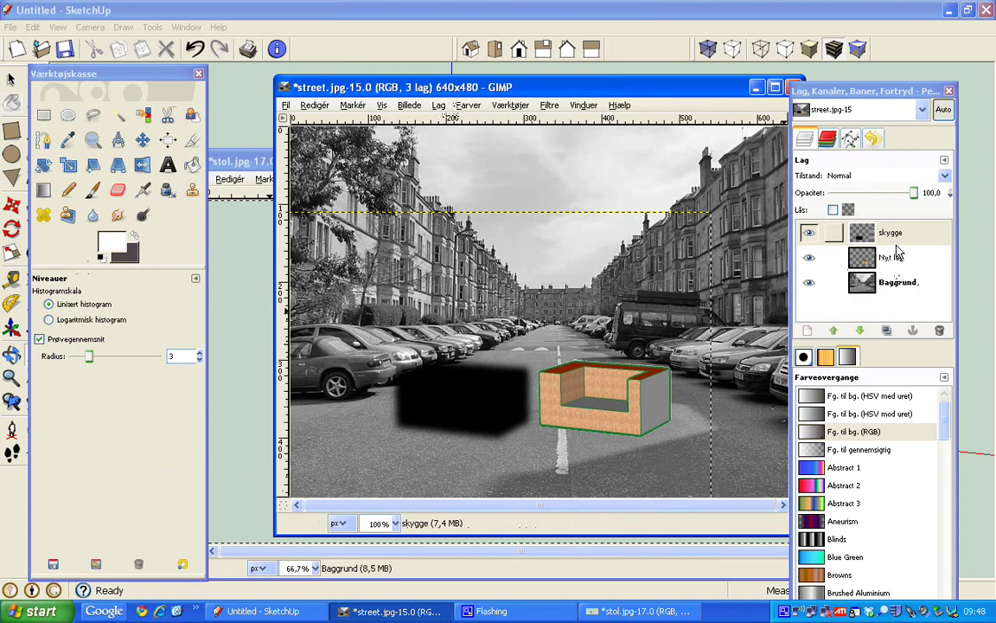
- Add a White (full opacity) layer mask to the skygge layer from its layer menu
click(900, 241)
right_click(918, 237)
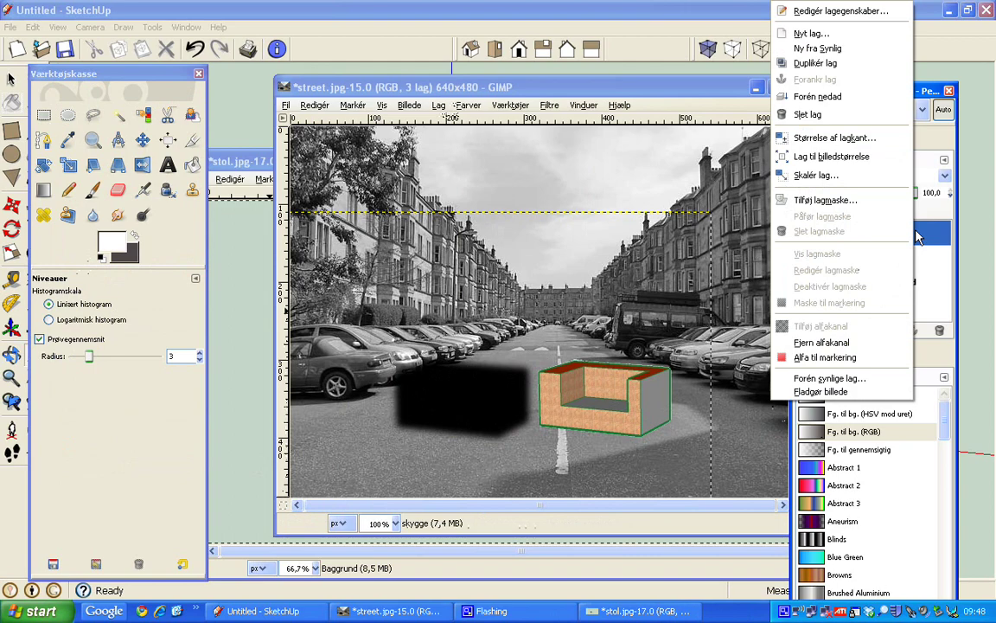
click(924, 238)
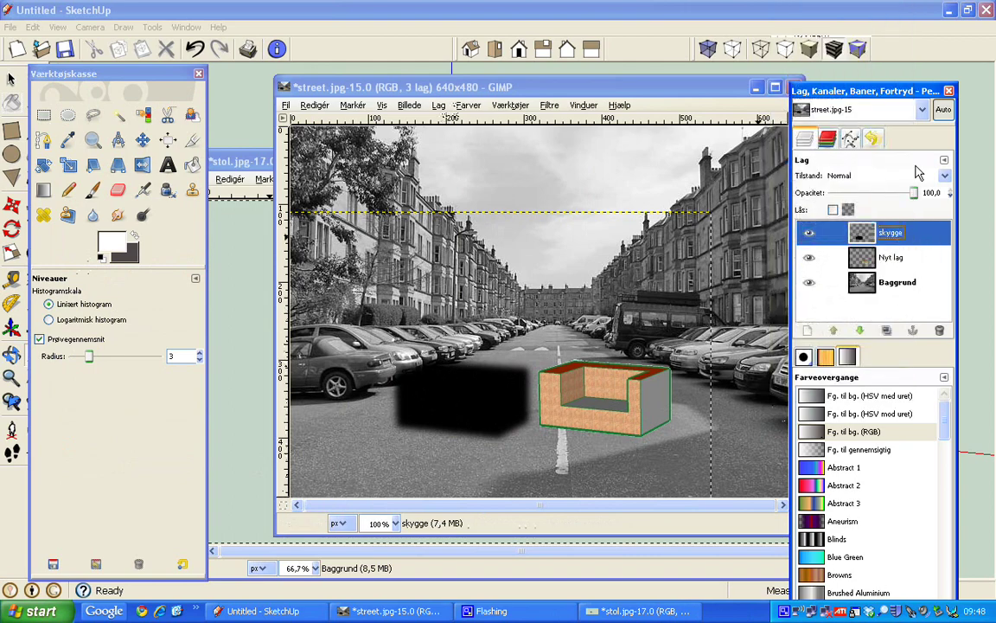
double_click(900, 243)
right_click(924, 241)
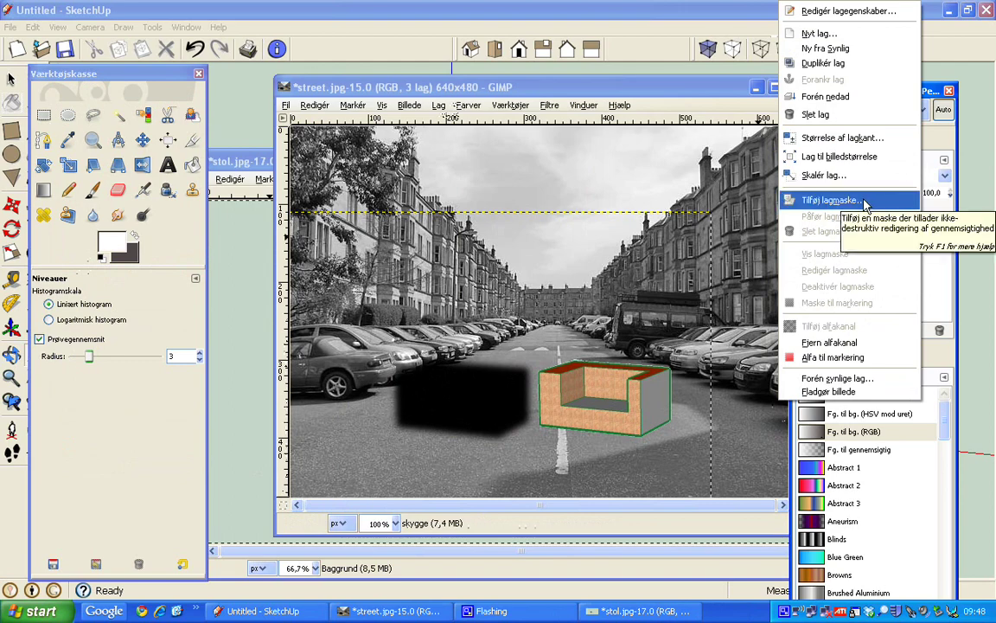
click(831, 200)
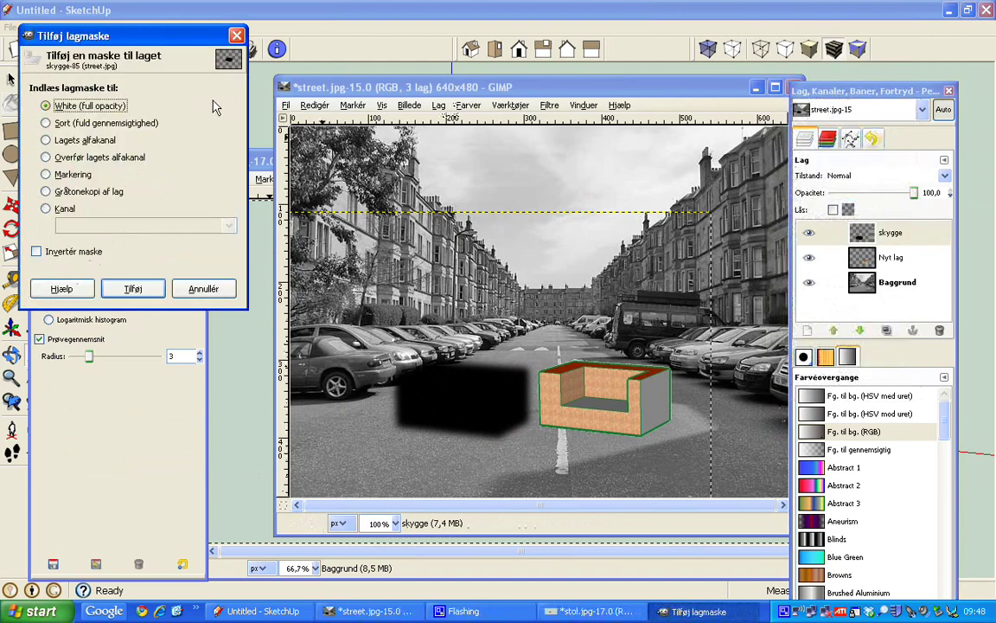
drag(122, 44, 187, 64)
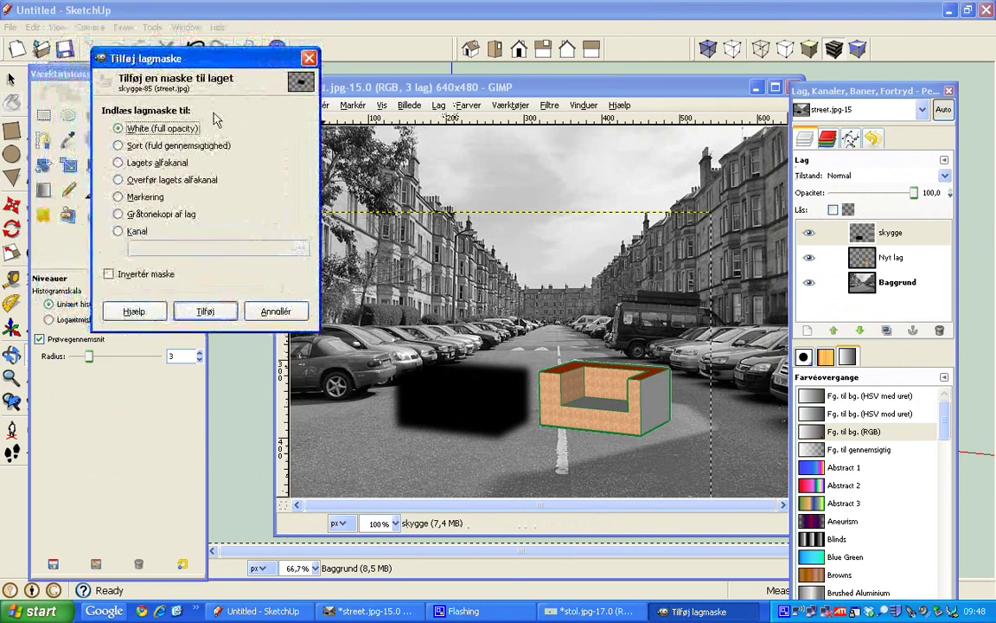
click(199, 309)
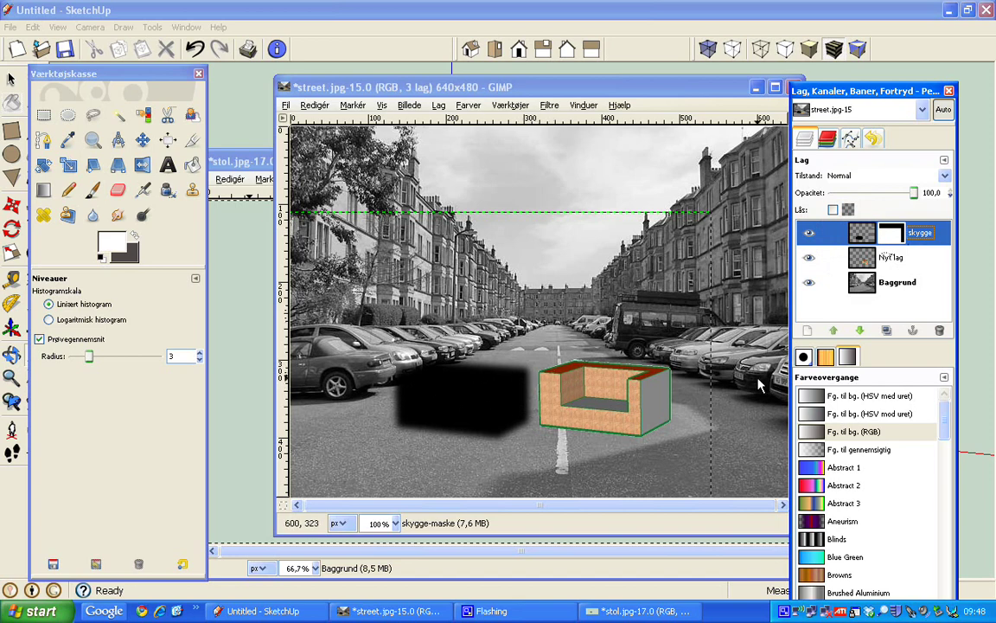
- Select the Fg. til bg. (HSV med uret) gradient and set the background colour to grey a29696
click(847, 400)
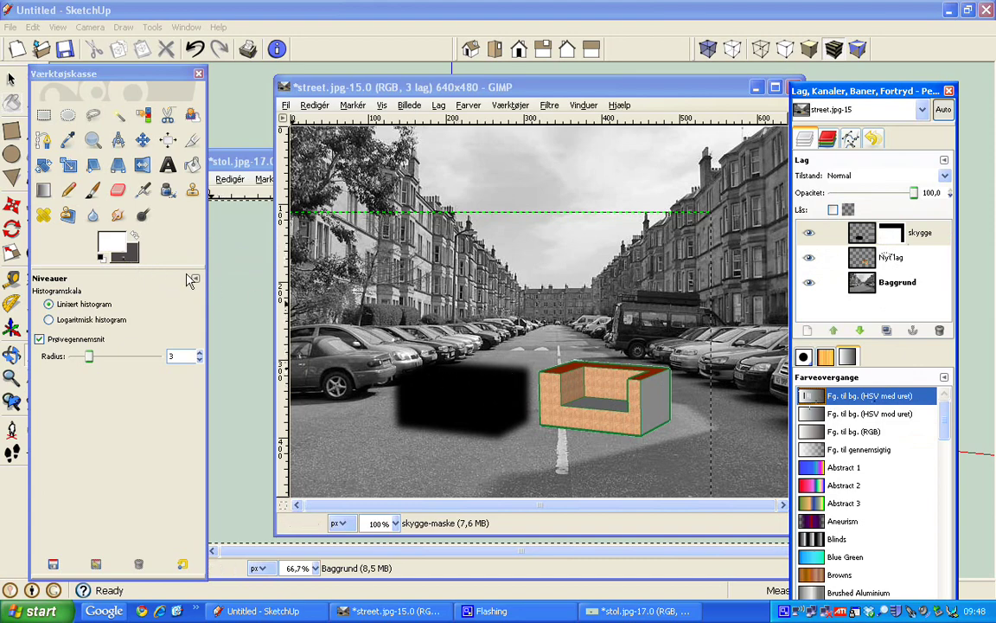
click(121, 251)
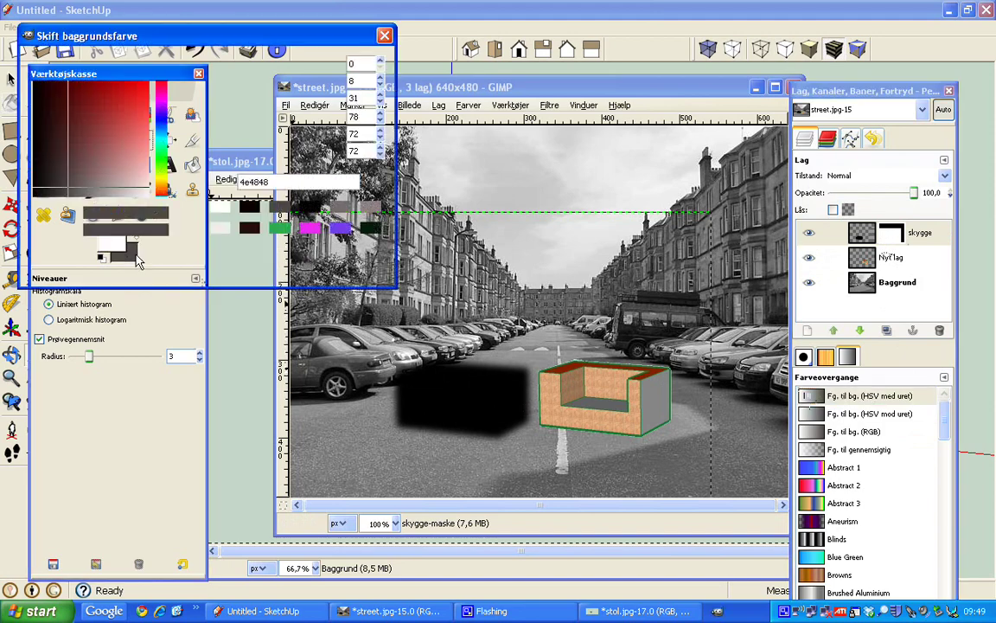
mouse_move(143, 197)
mouse_down()
mouse_move(100, 192)
mouse_move(126, 195)
mouse_up()
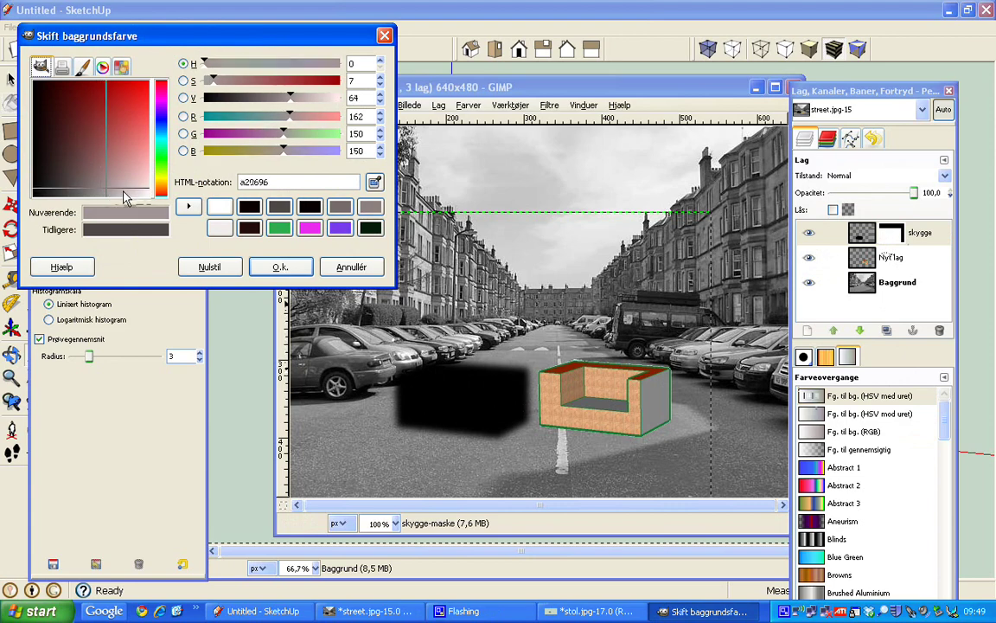
click(281, 267)
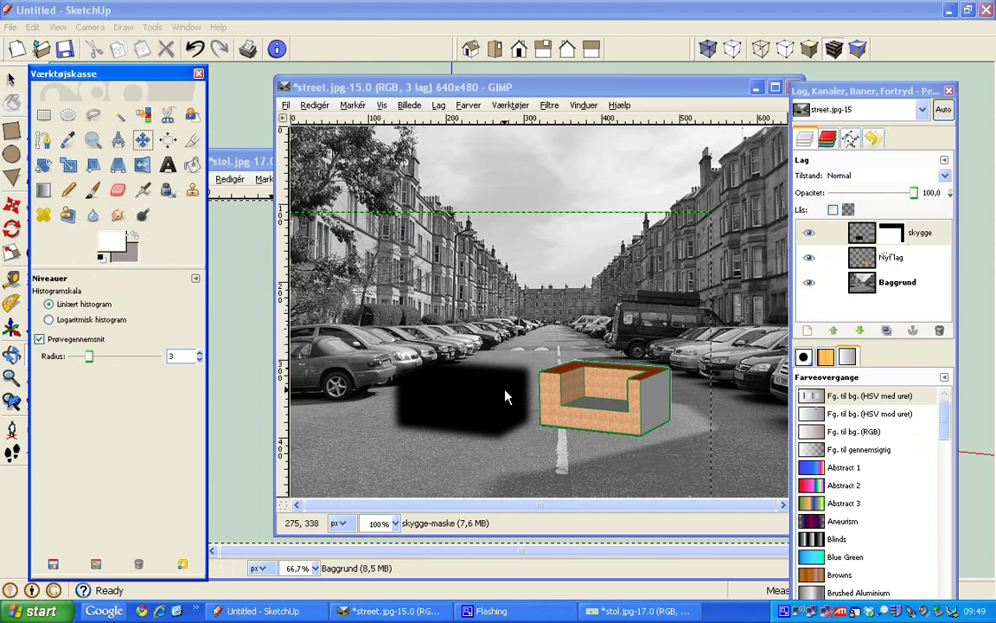
- Drag a white-to-grey Blend gradient across the skygge mask so the shadow fades lighter
click(45, 192)
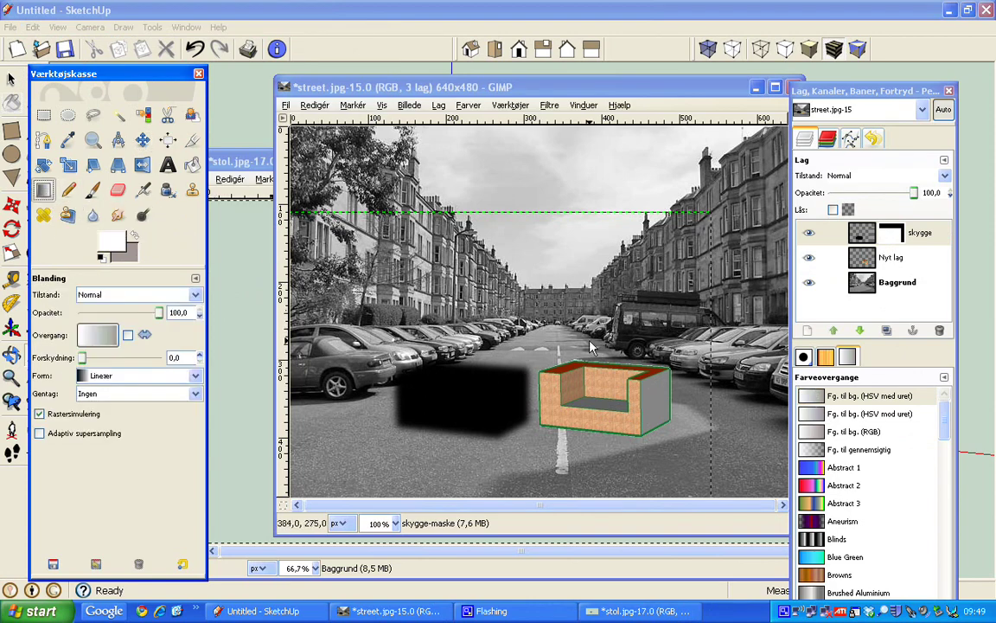
click(900, 242)
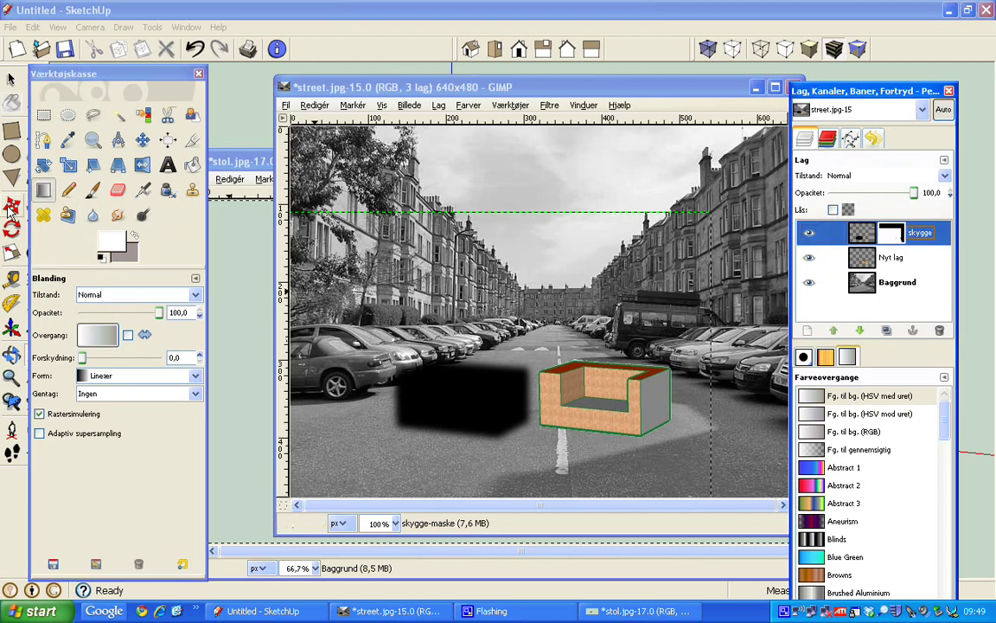
click(41, 173)
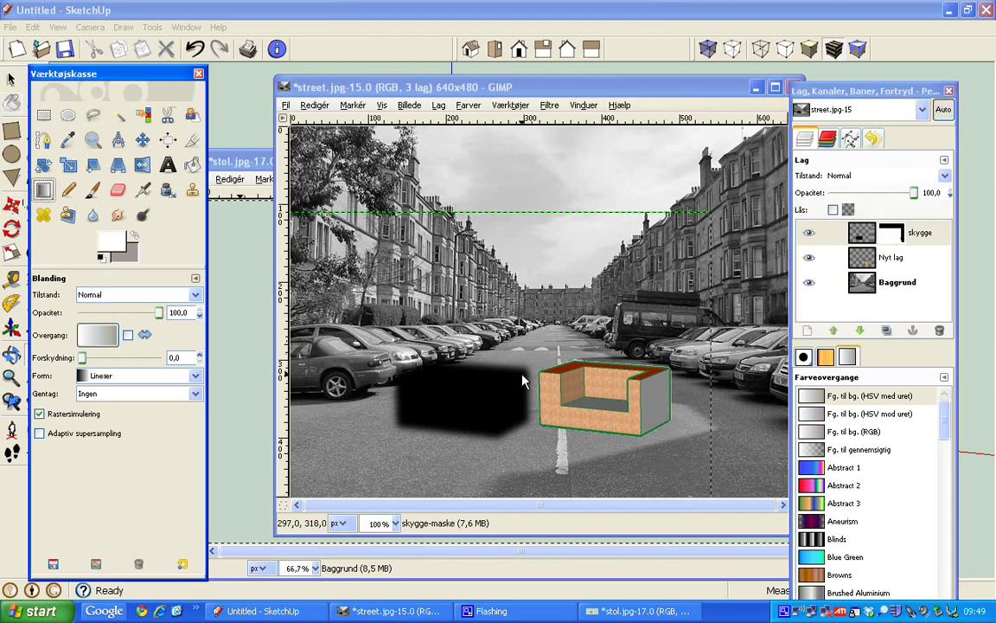
drag(524, 380, 408, 413)
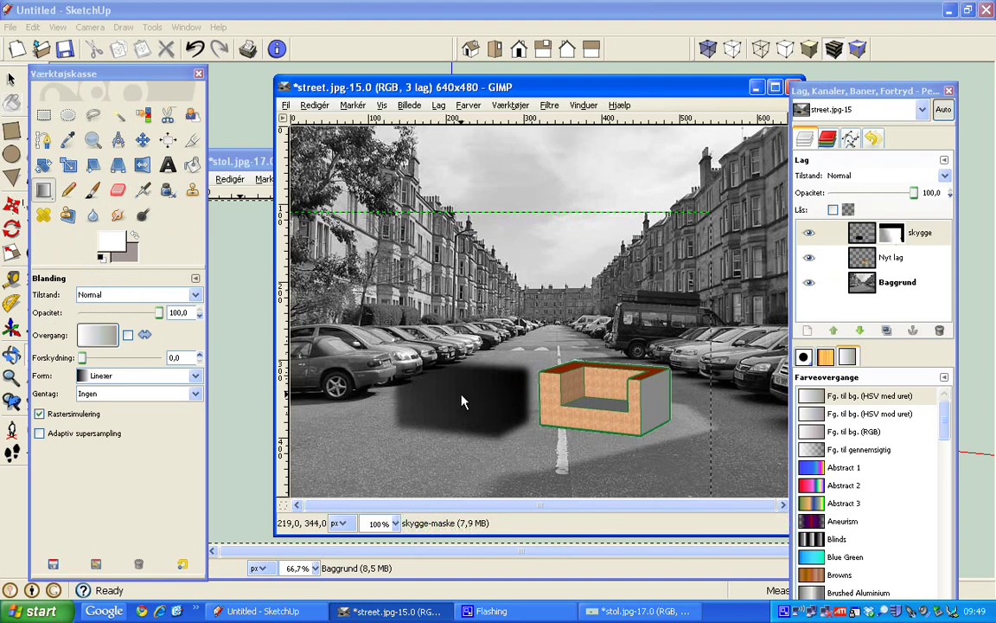
drag(463, 401, 413, 410)
key(ctrl+z)
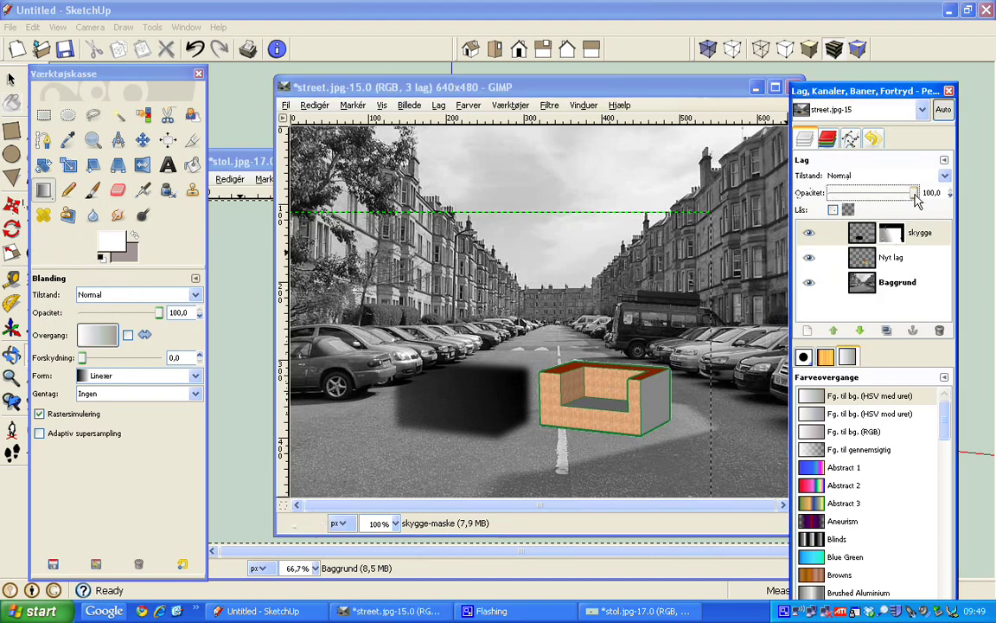
- Lower the skygge layer opacity to 75.2 and make the layer itself active
drag(916, 194, 897, 198)
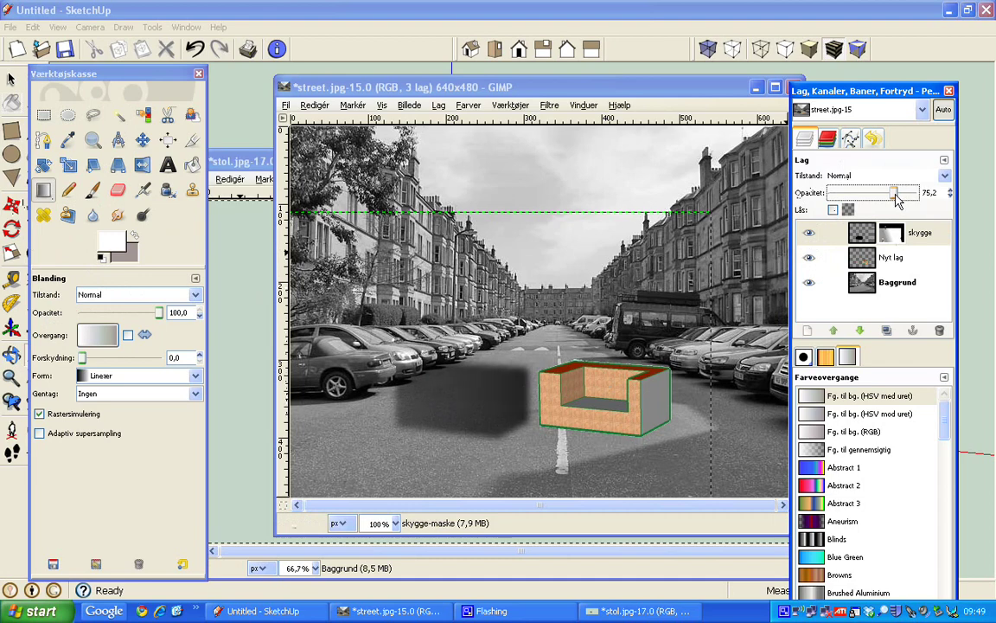
click(863, 232)
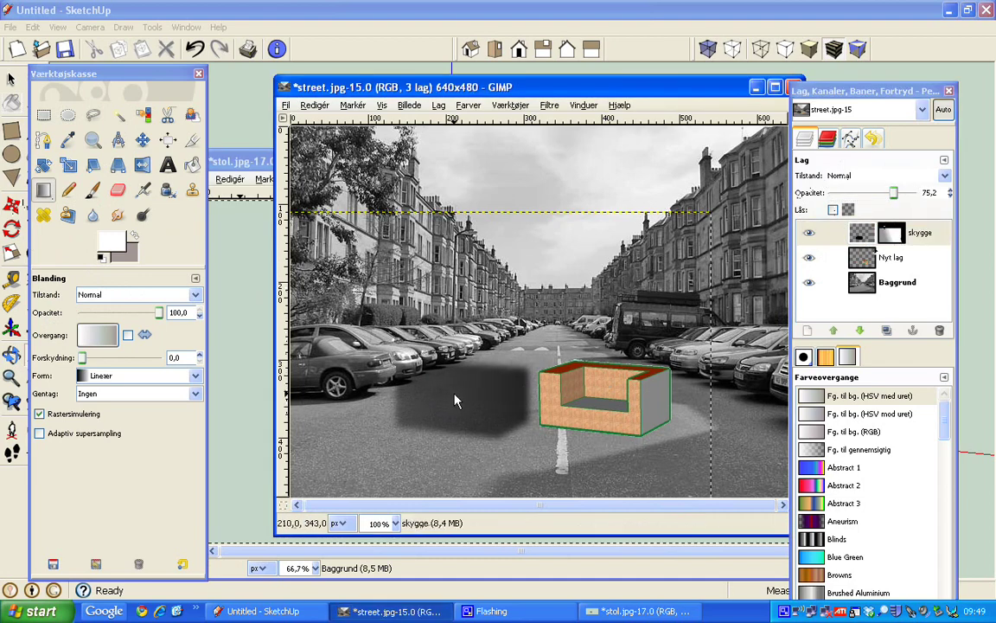
click(882, 235)
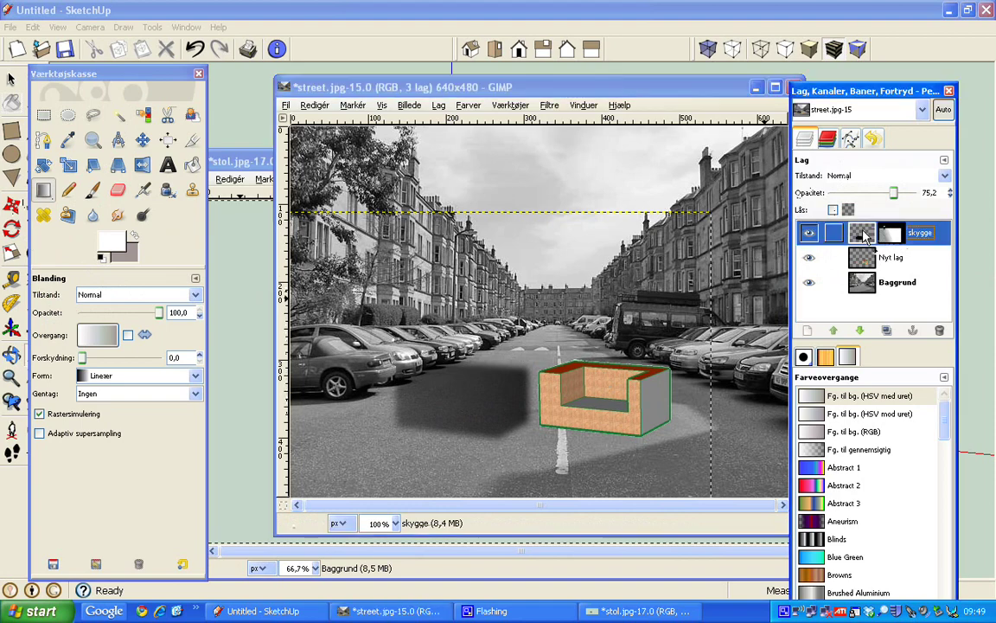
- Shift the shadow right and down, then raise the Nyt lag chair layer to the top
click(142, 141)
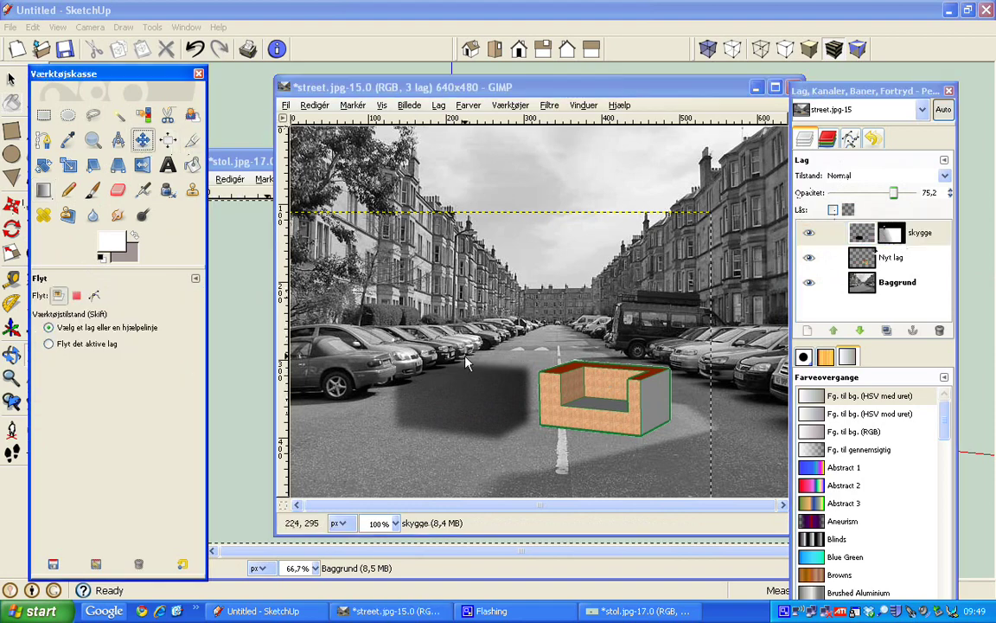
drag(457, 393, 544, 404)
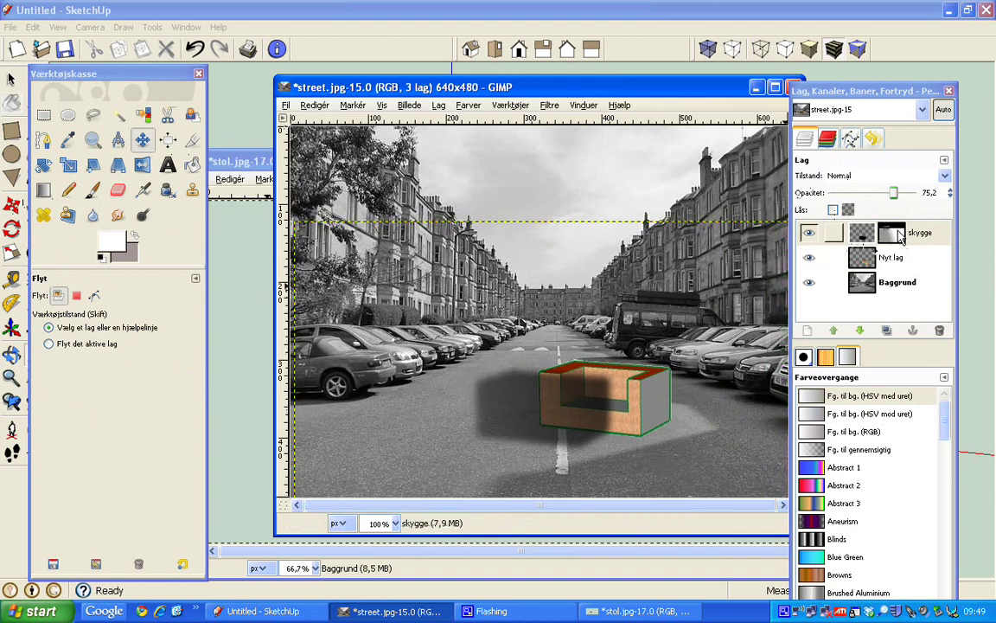
click(910, 263)
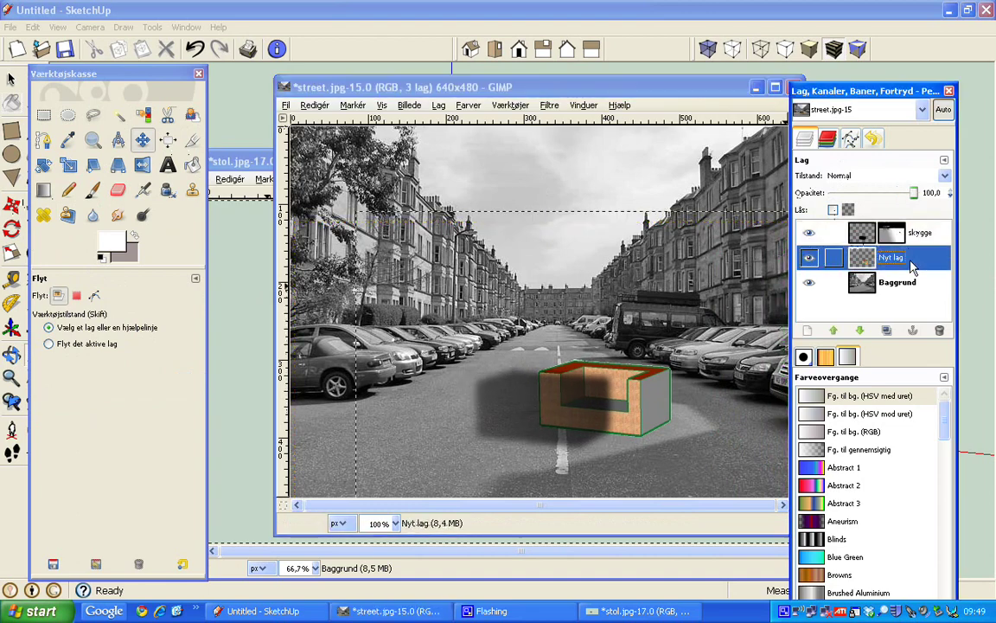
drag(912, 269, 900, 258)
click(834, 331)
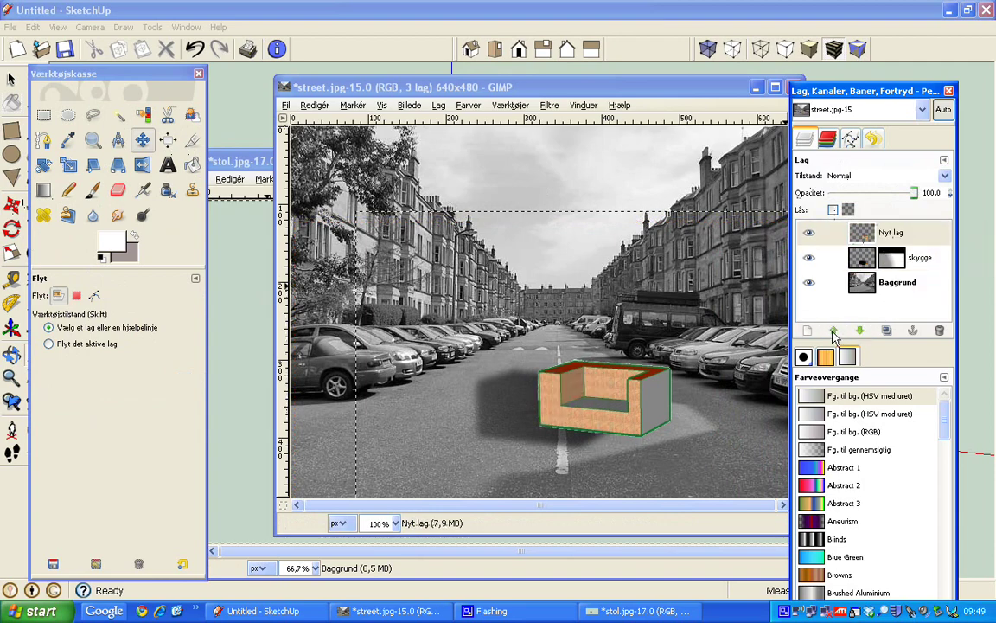
- Move the skygge shadow so it sits beside and behind the chair
click(884, 268)
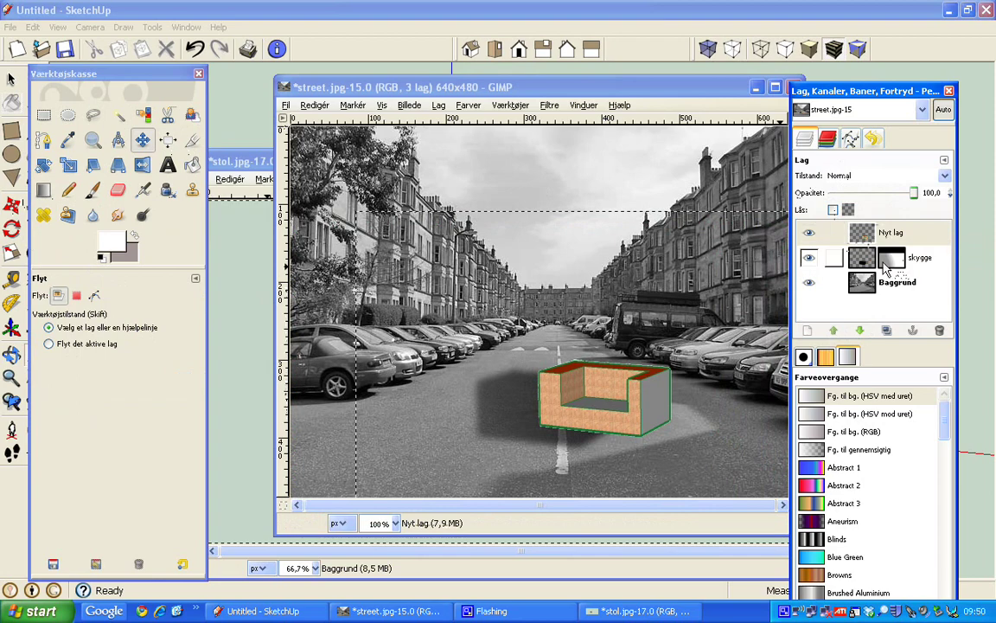
drag(516, 406, 543, 421)
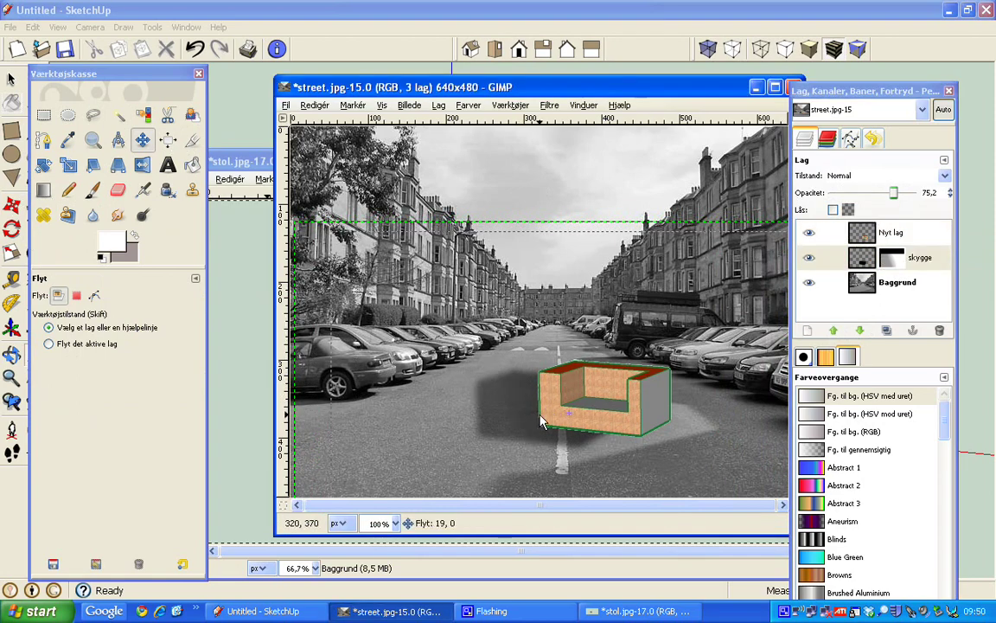
drag(496, 375, 519, 380)
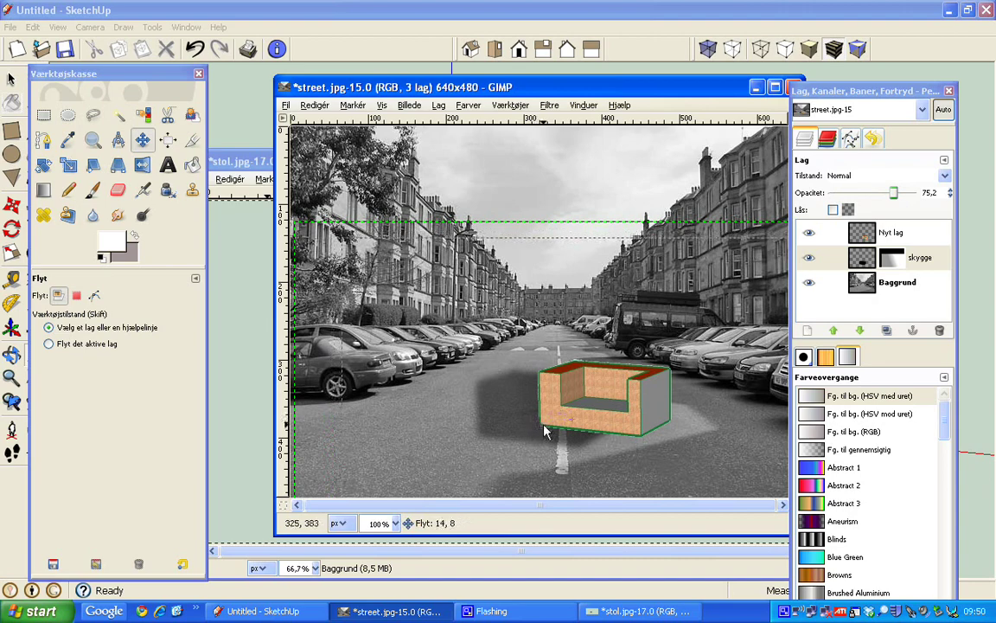
click(862, 257)
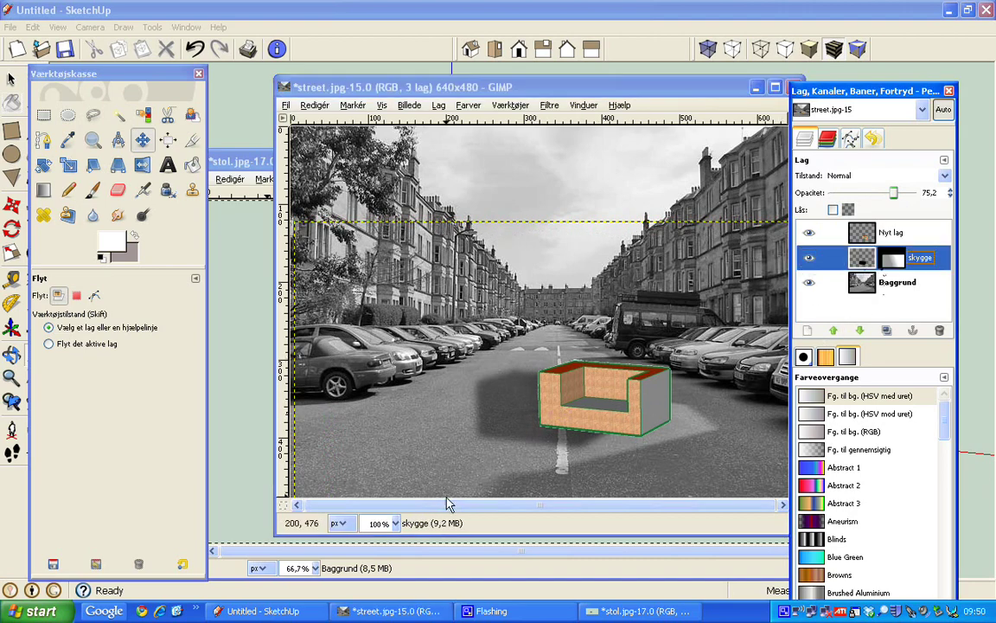
drag(494, 411, 530, 416)
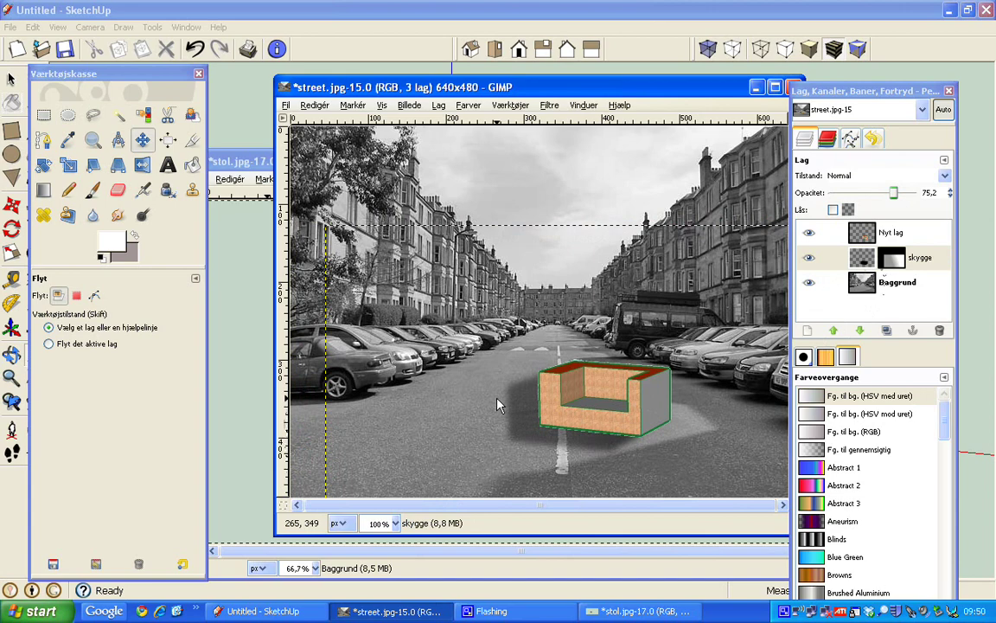
click(793, 612)
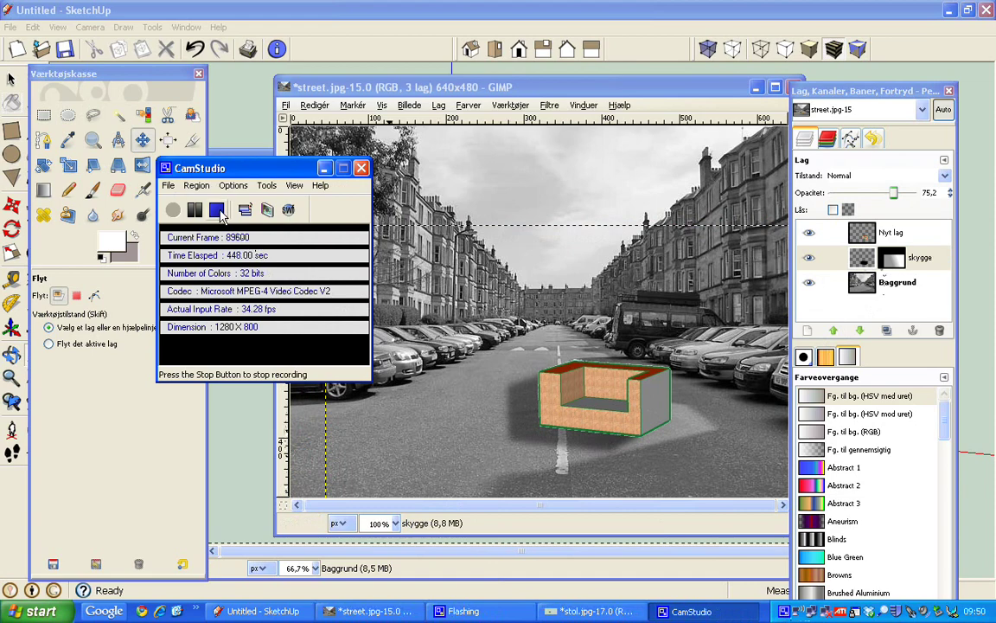